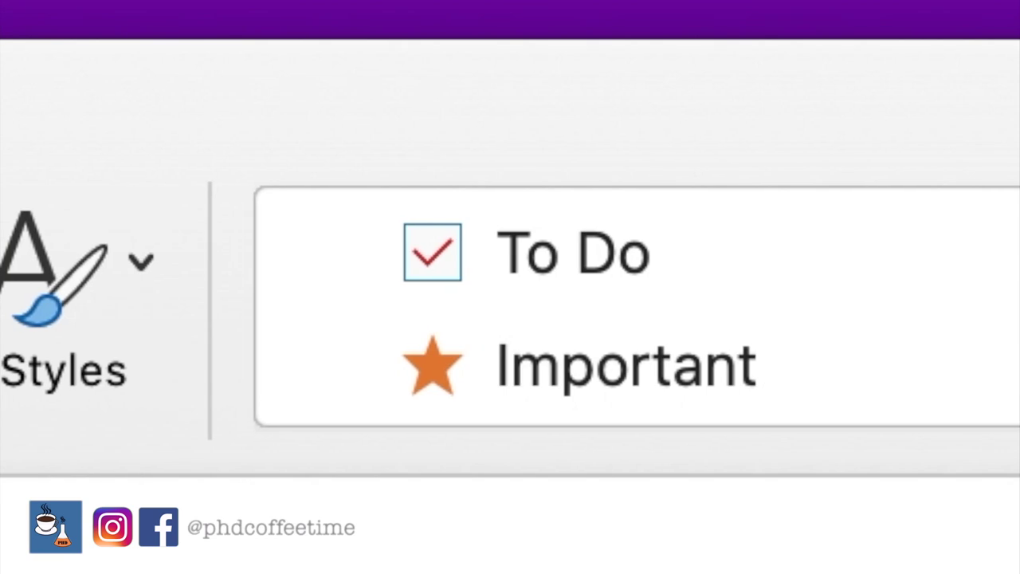
Create To Do checkbox lines for NaCl 8g, KCl 0.2g, Na2HPO4 1.44g and KH2PO4 0.24g.
click(490, 263)
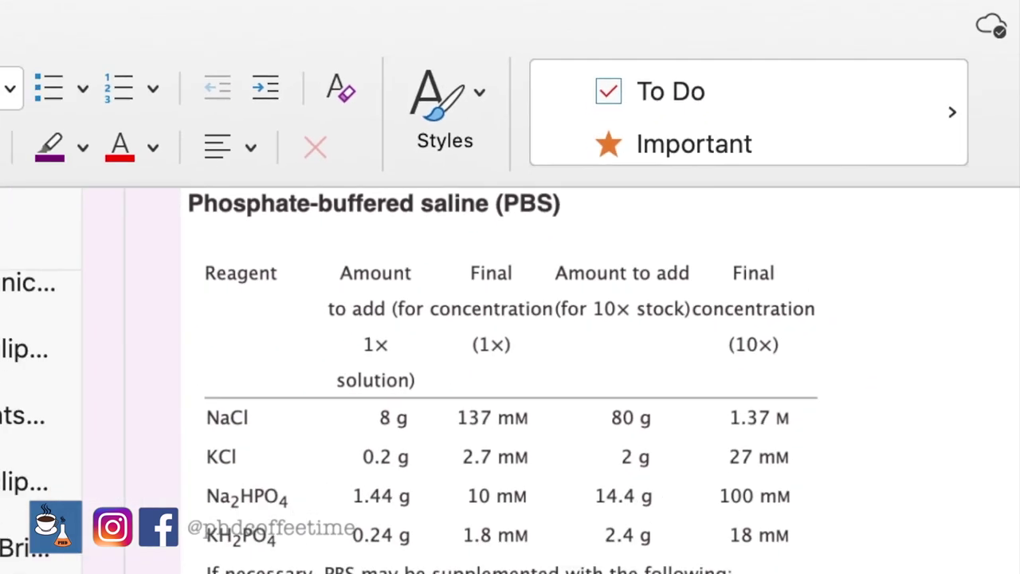
text(N)
text(aCl)
text( 8g)
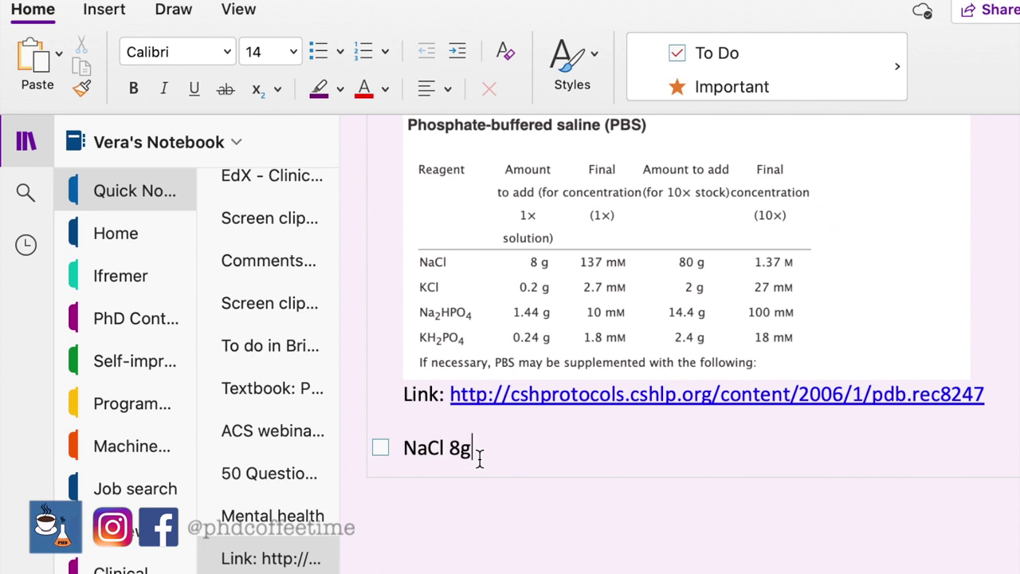
key(Return)
text(KCl 0.2g)
key(Return)
text(Na)
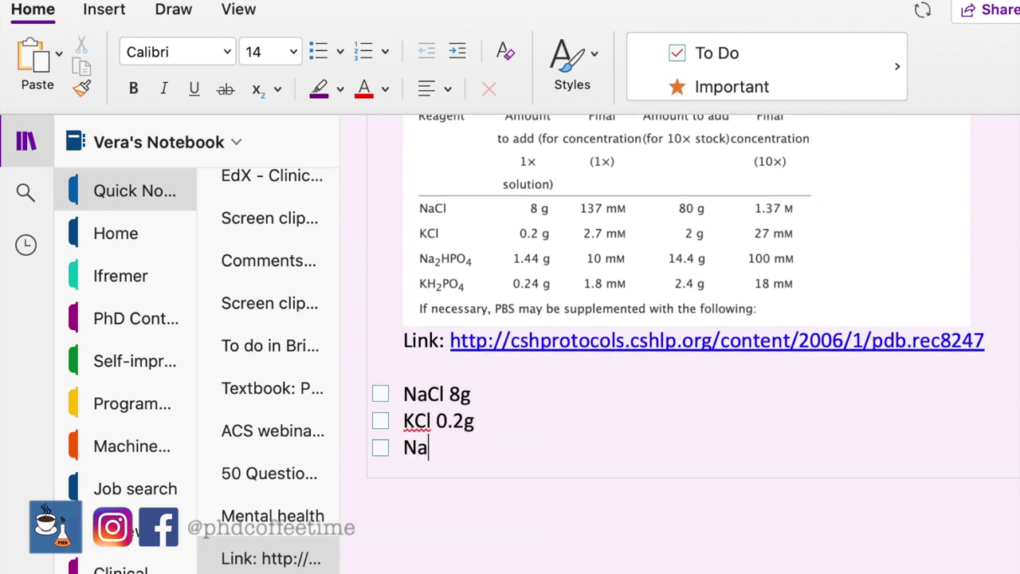
text(2HPO4 )
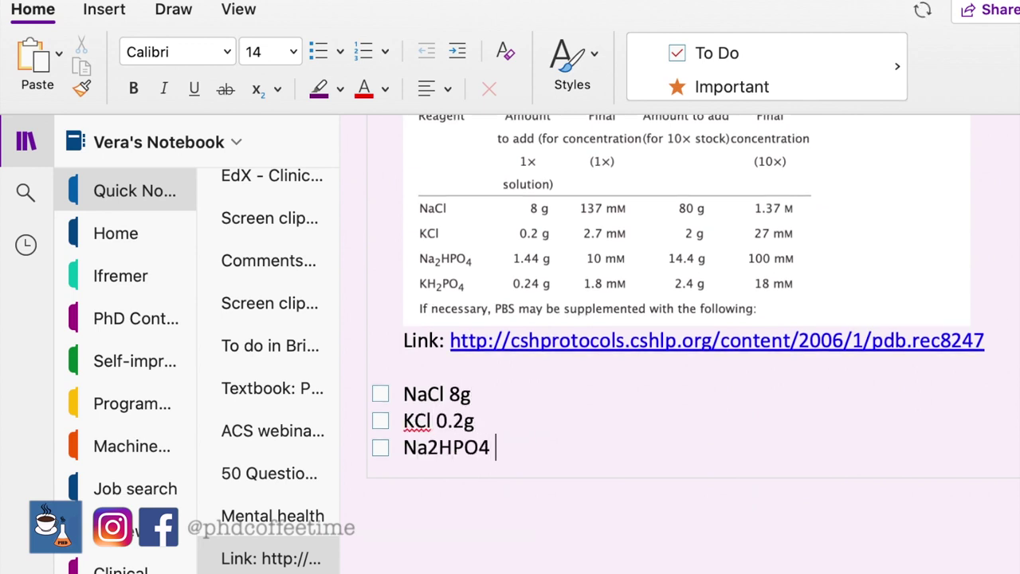
text(1.44g)
key(Return)
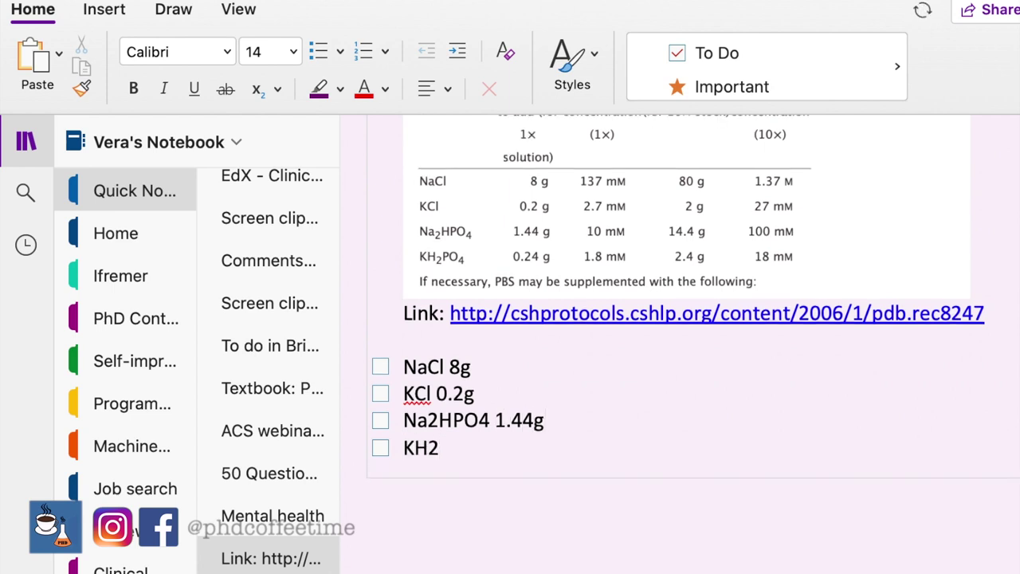
text(KH2PO4 0.24g)
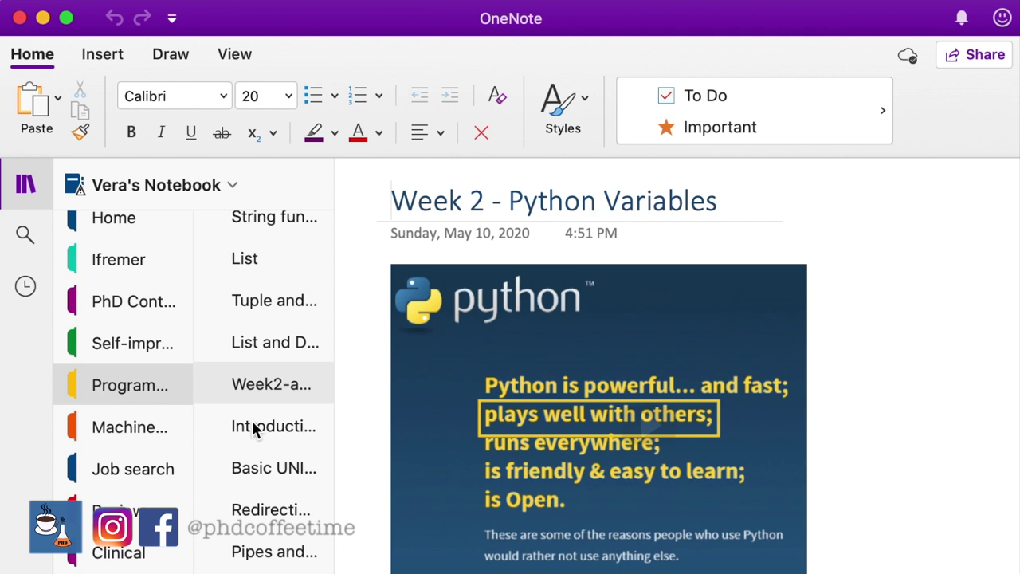
Scroll back up through the page toward its top.
scroll(253, 427, up, 10)
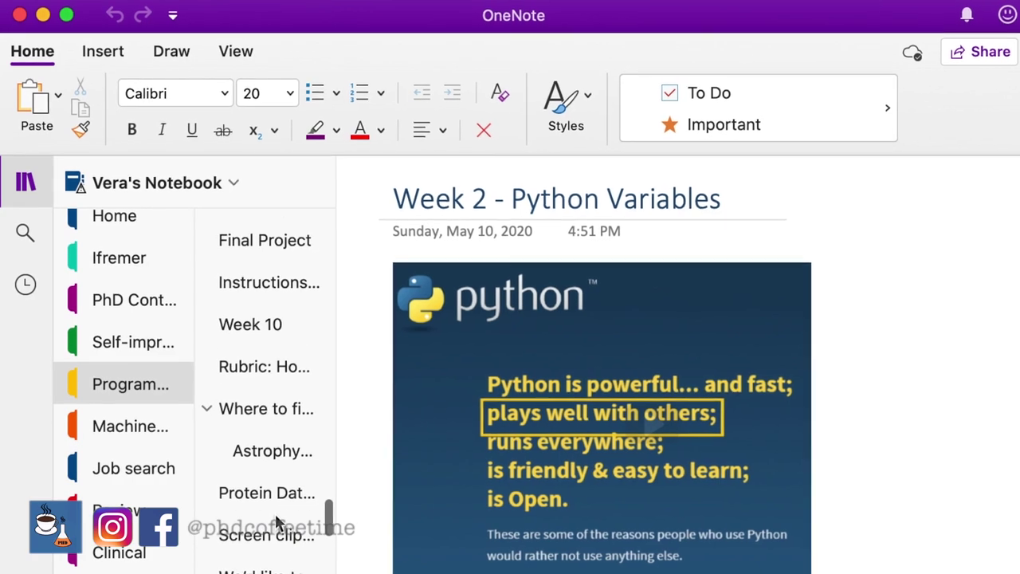
scroll(279, 522, up, 5)
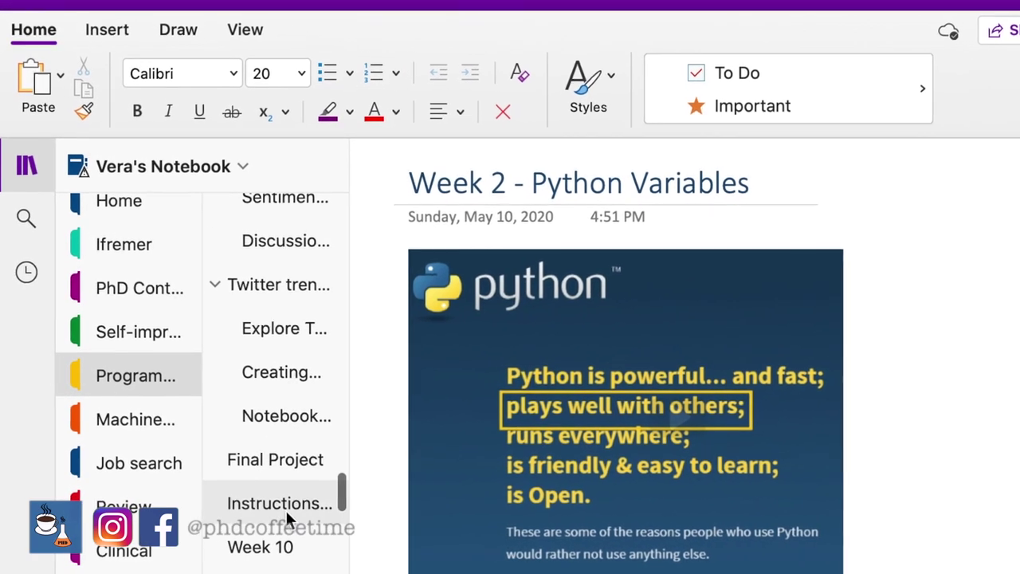
scroll(292, 507, up, 3)
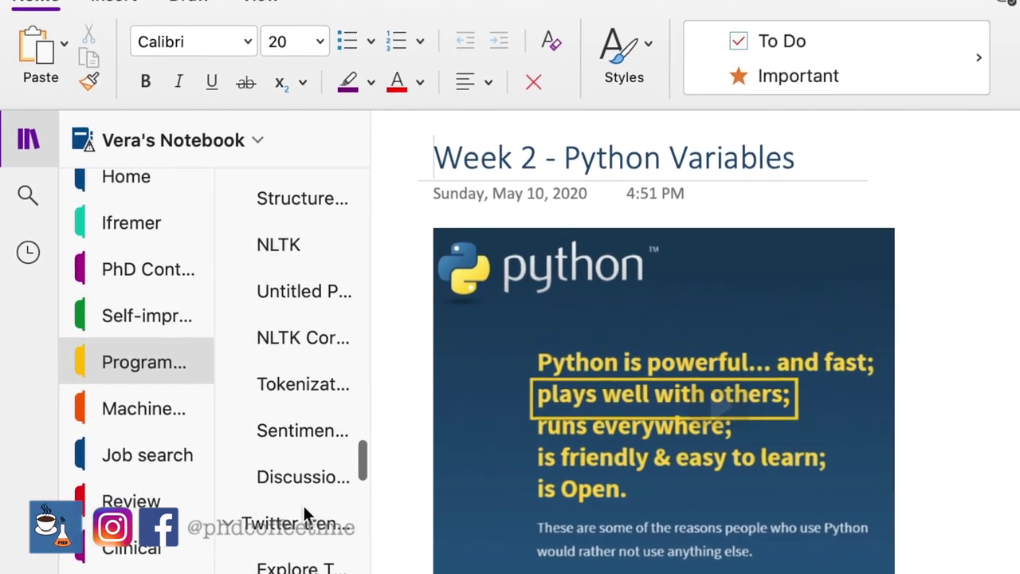
scroll(307, 514, up, 4)
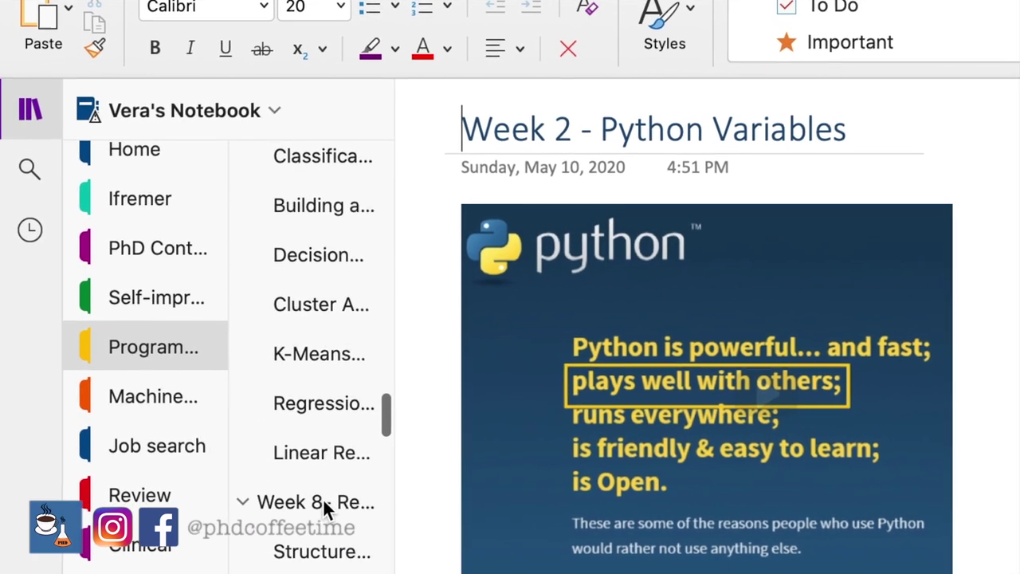
scroll(333, 498, up, 3)
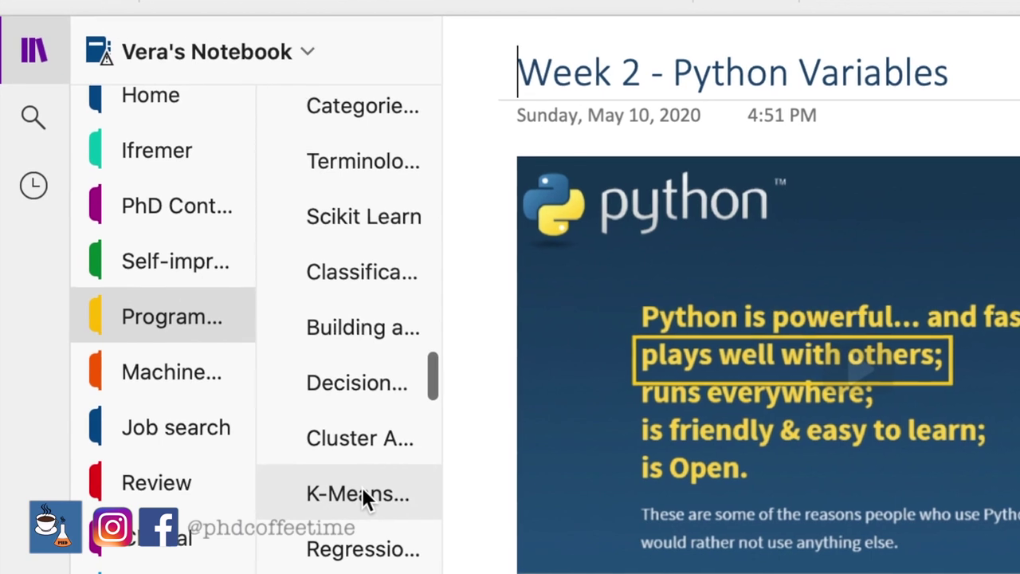
scroll(351, 446, up, 8)
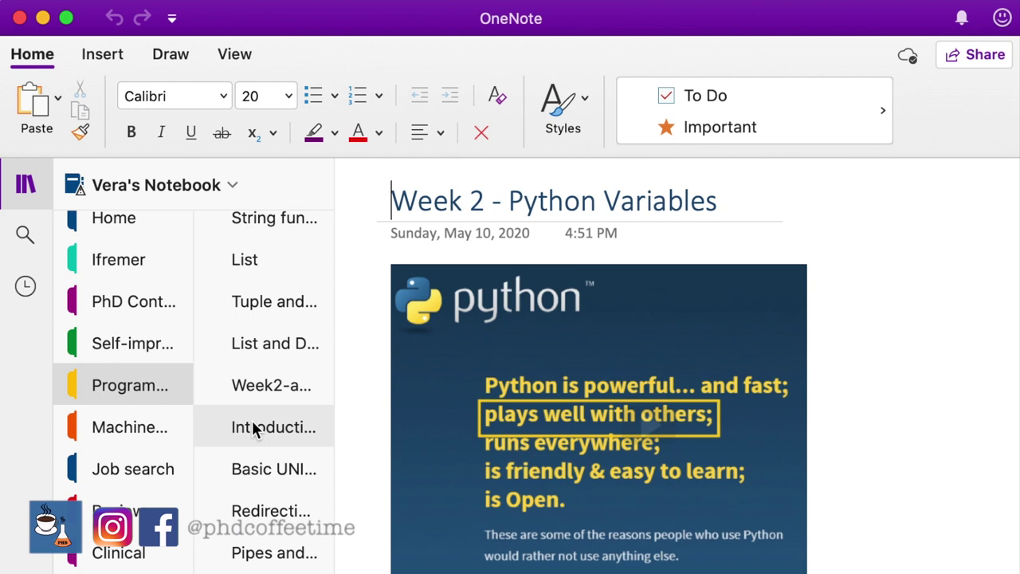
scroll(251, 427, down, 1)
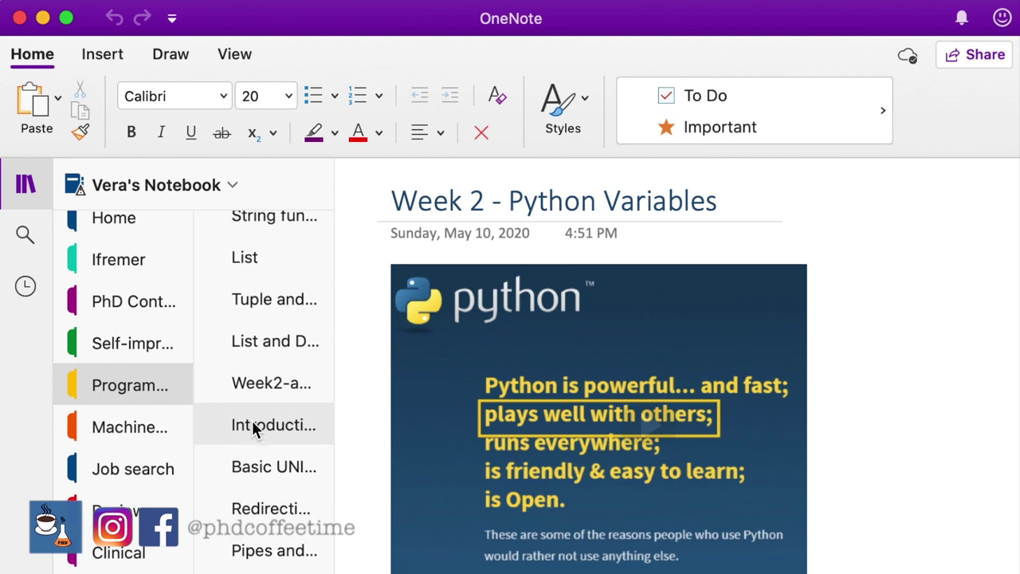
scroll(273, 513, up, 6)
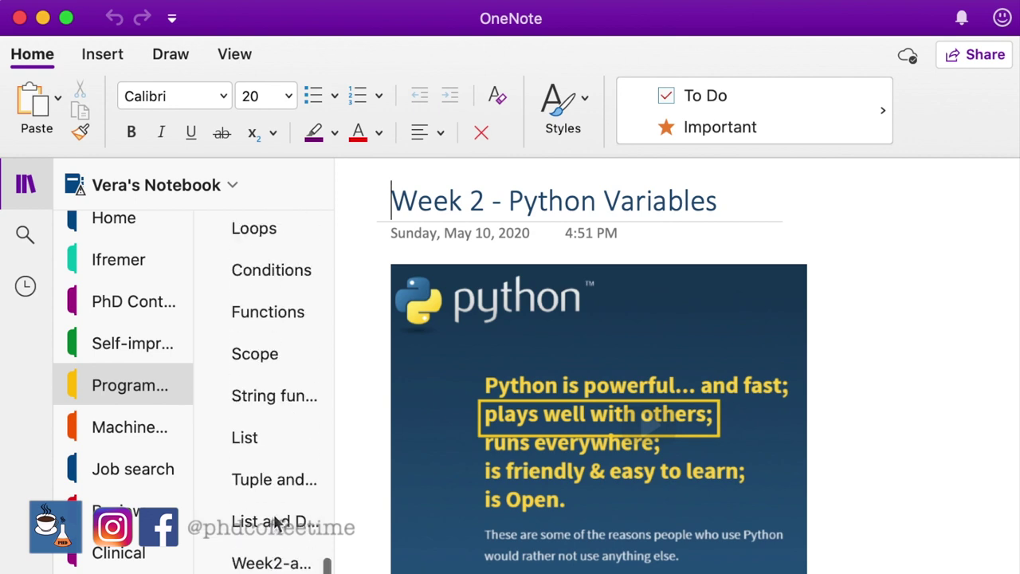
scroll(274, 519, up, 10)
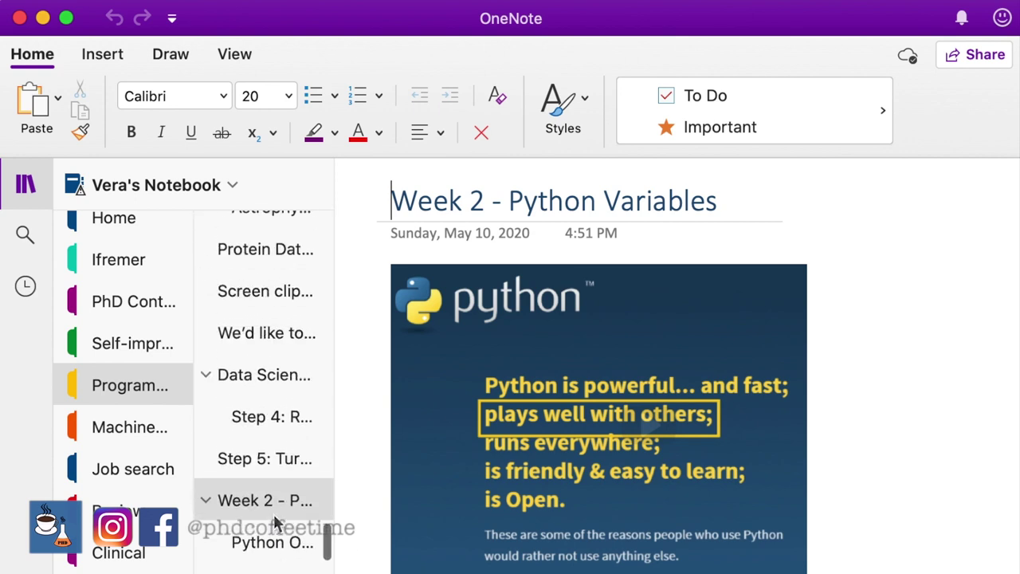
scroll(273, 517, up, 8)
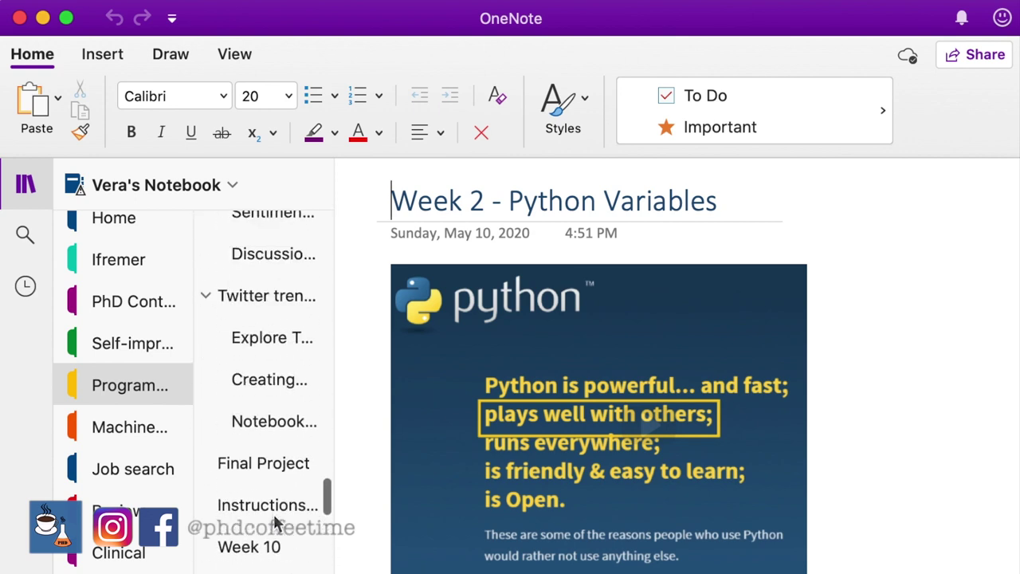
scroll(273, 522, up, 10)
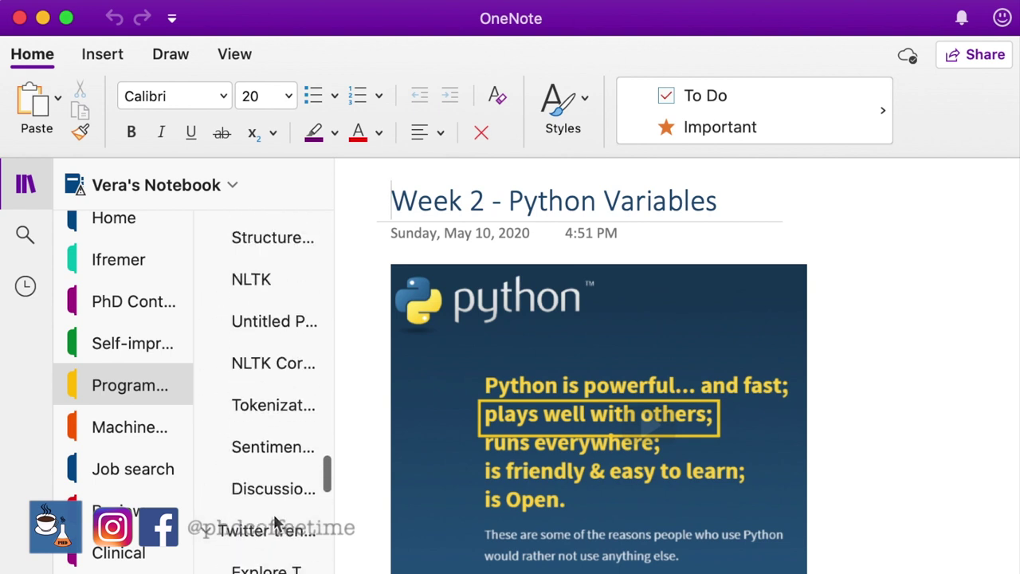
scroll(273, 516, up, 1)
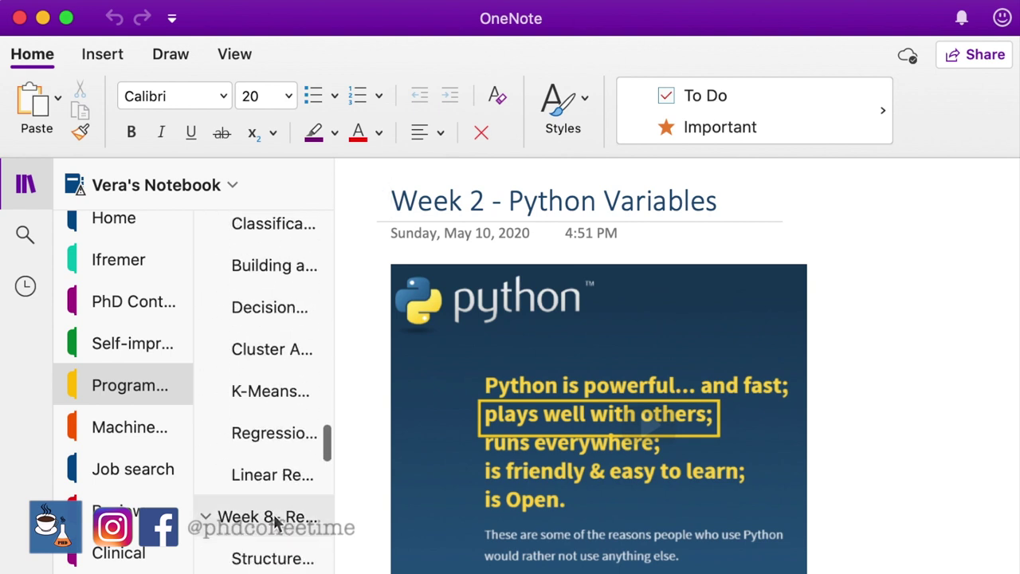
scroll(274, 519, up, 10)
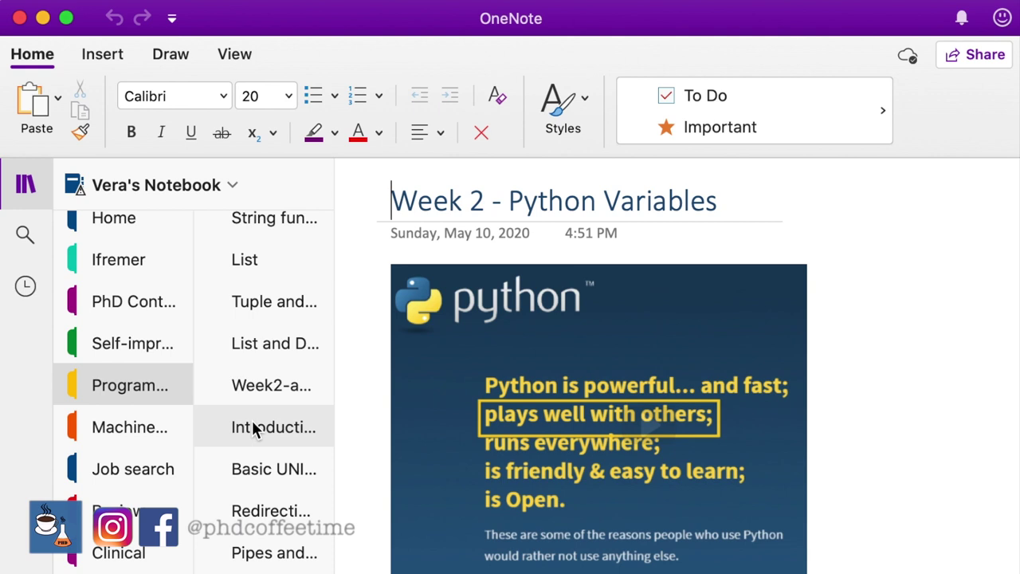
scroll(252, 429, down, 1)
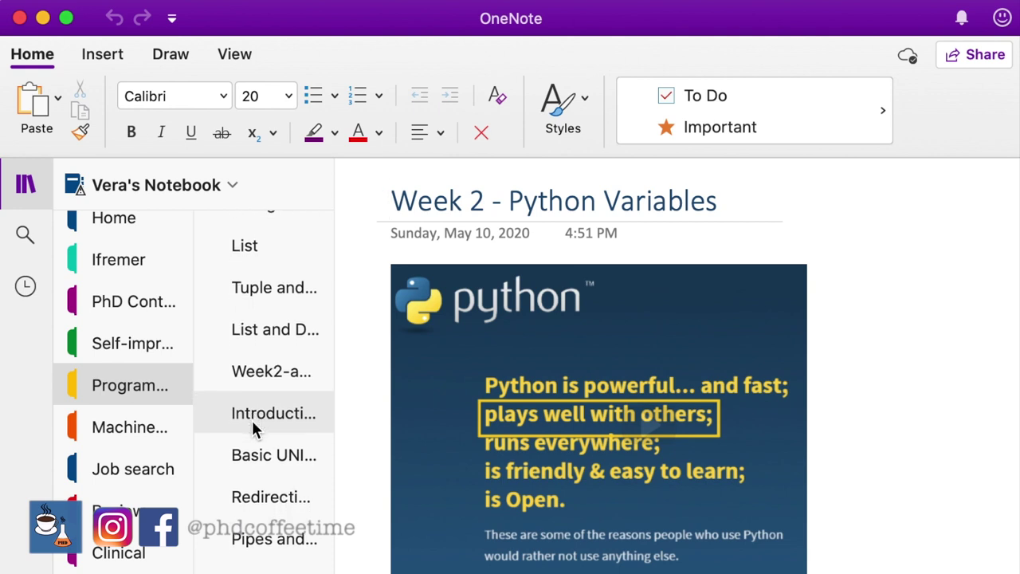
scroll(252, 428, up, 1)
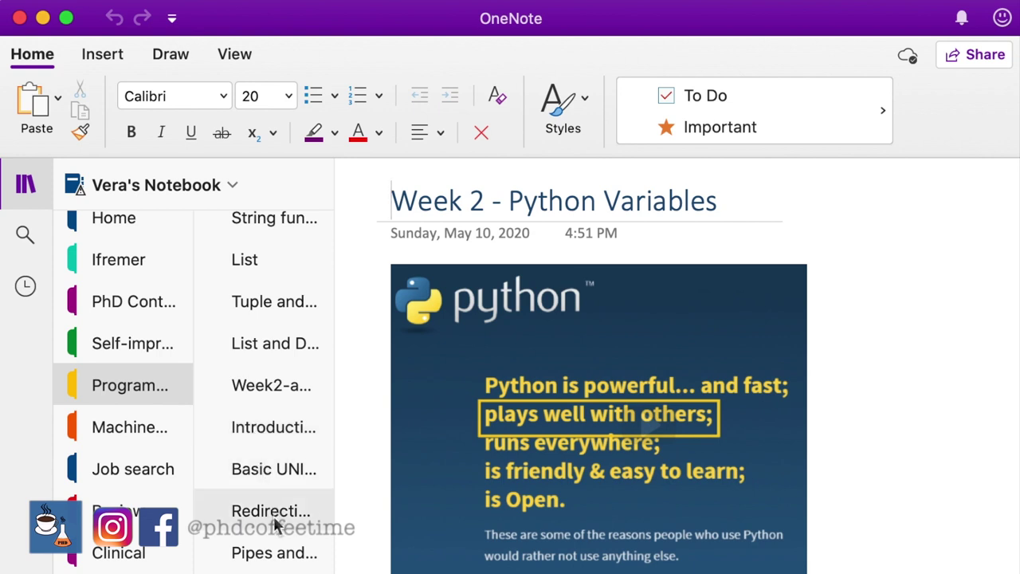
scroll(273, 514, up, 10)
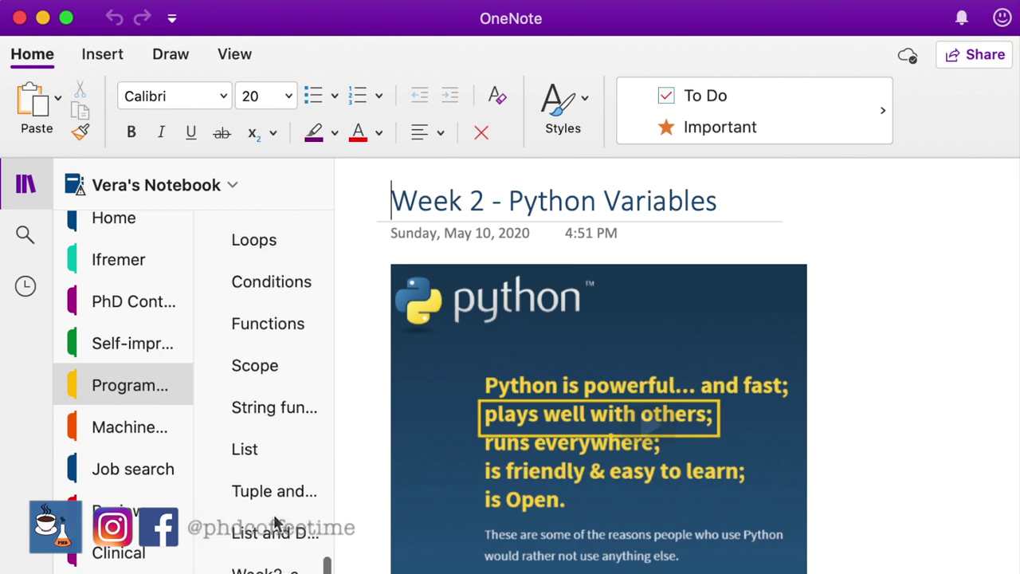
scroll(273, 512, up, 2)
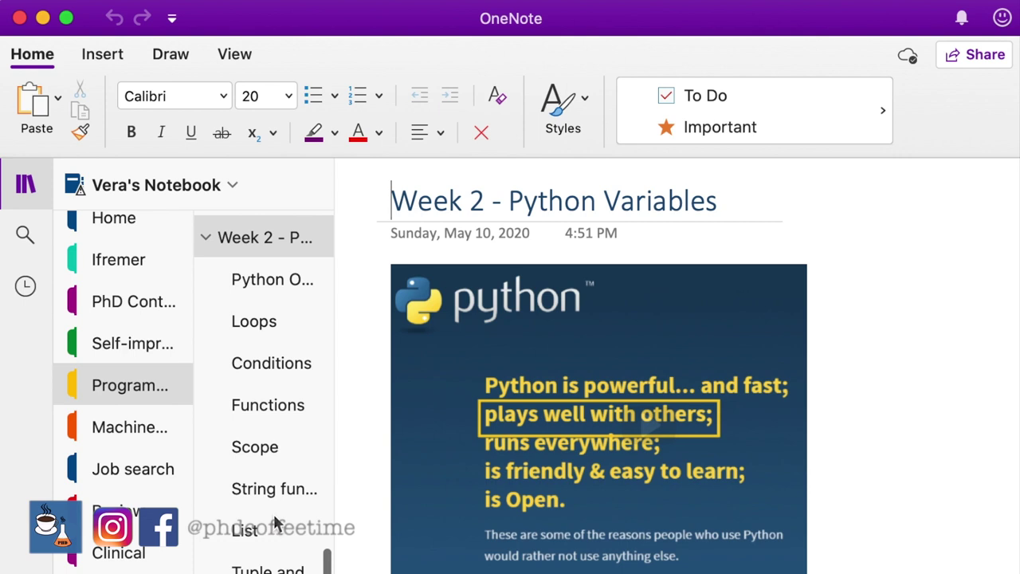
scroll(274, 513, up, 10)
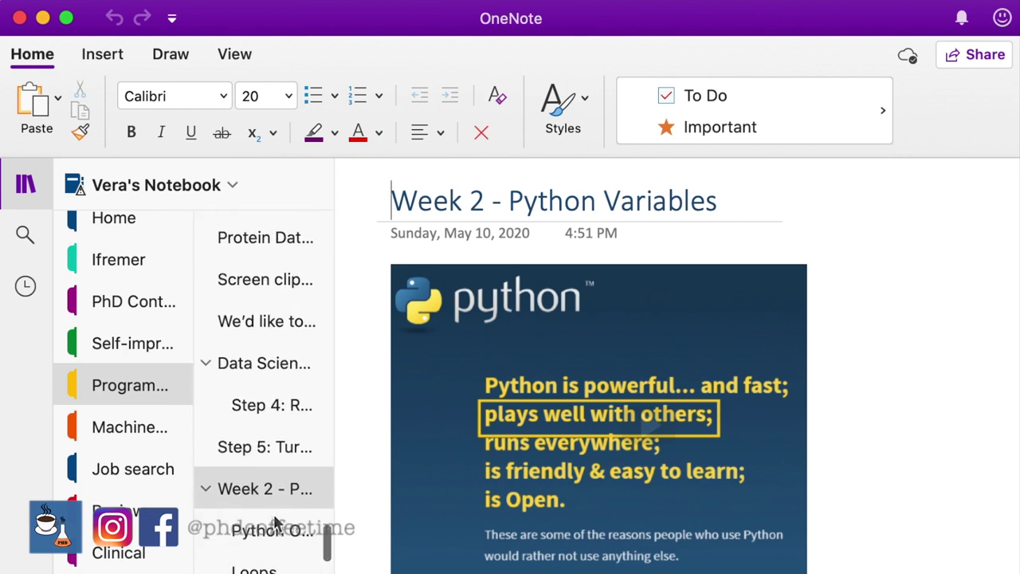
scroll(273, 513, up, 10)
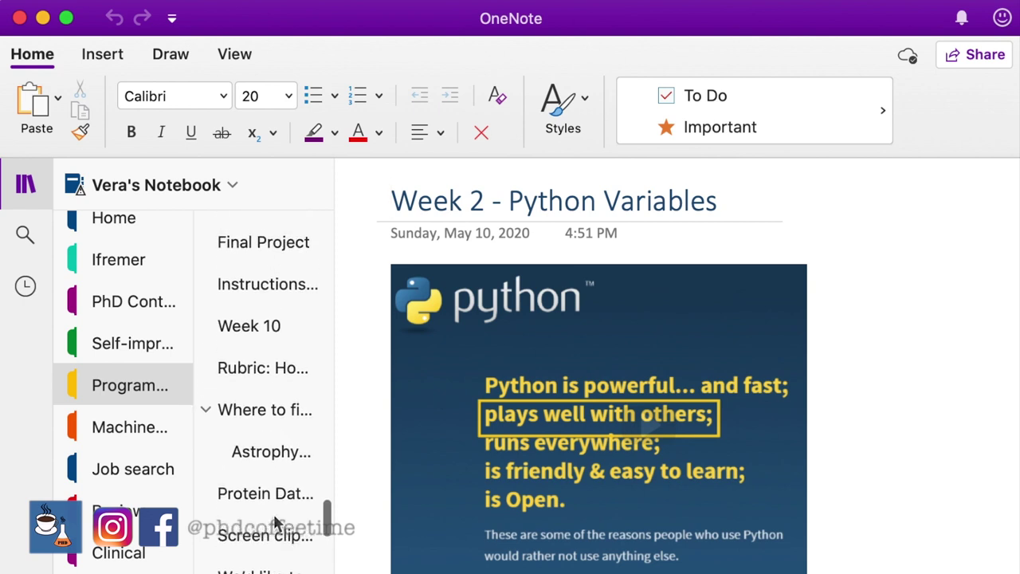
scroll(273, 522, up, 3)
scroll(273, 523, up, 6)
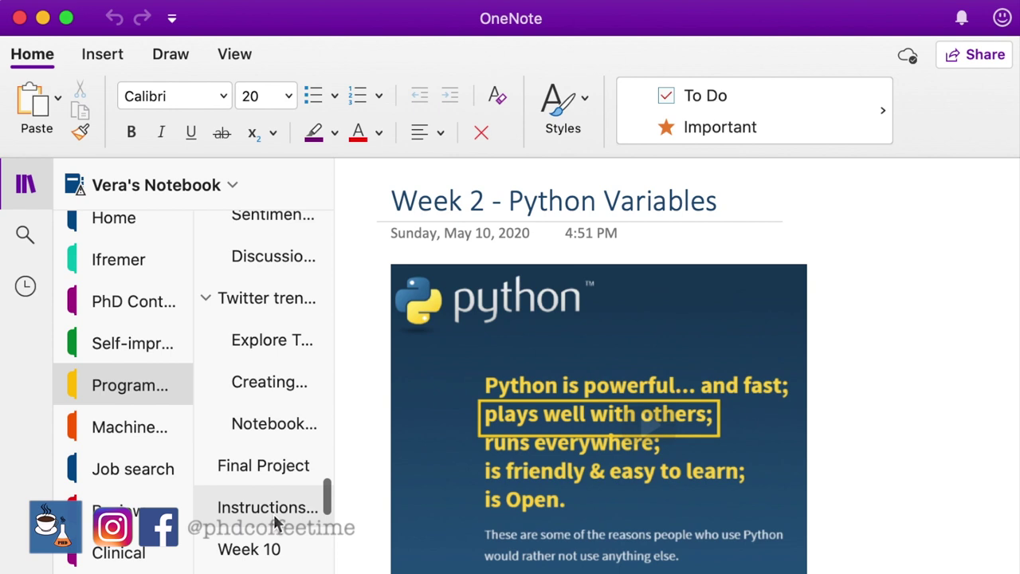
scroll(274, 522, up, 9)
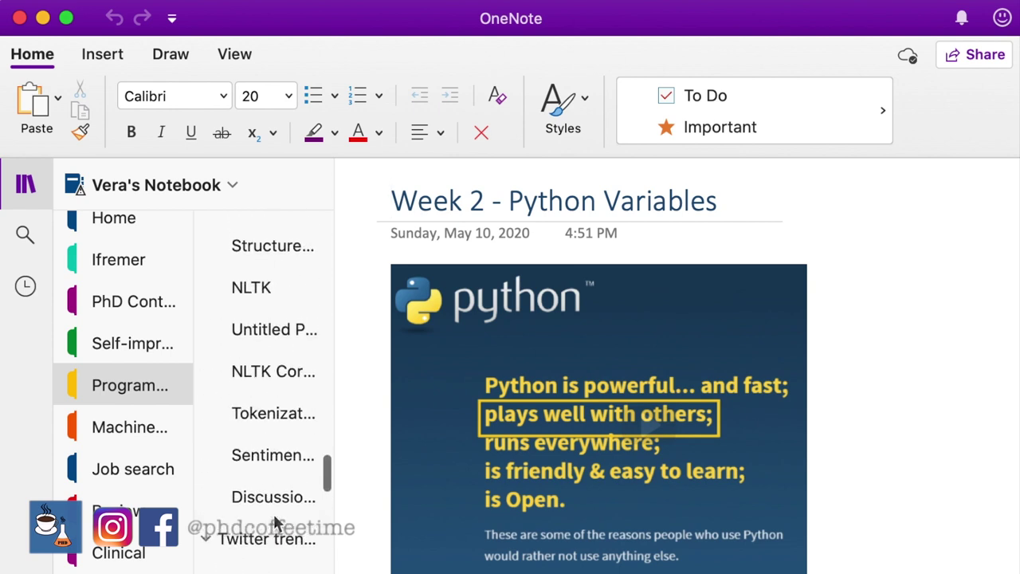
scroll(273, 513, up, 4)
scroll(274, 513, up, 8)
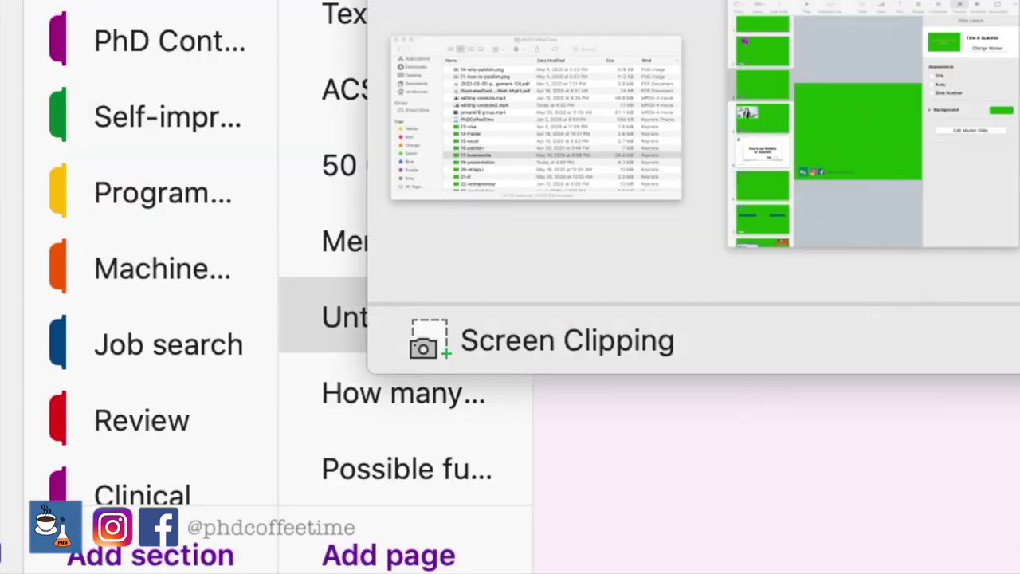
Clip the PBS recipe table from the web page and create a page titled 'Possible funding'.
click(496, 336)
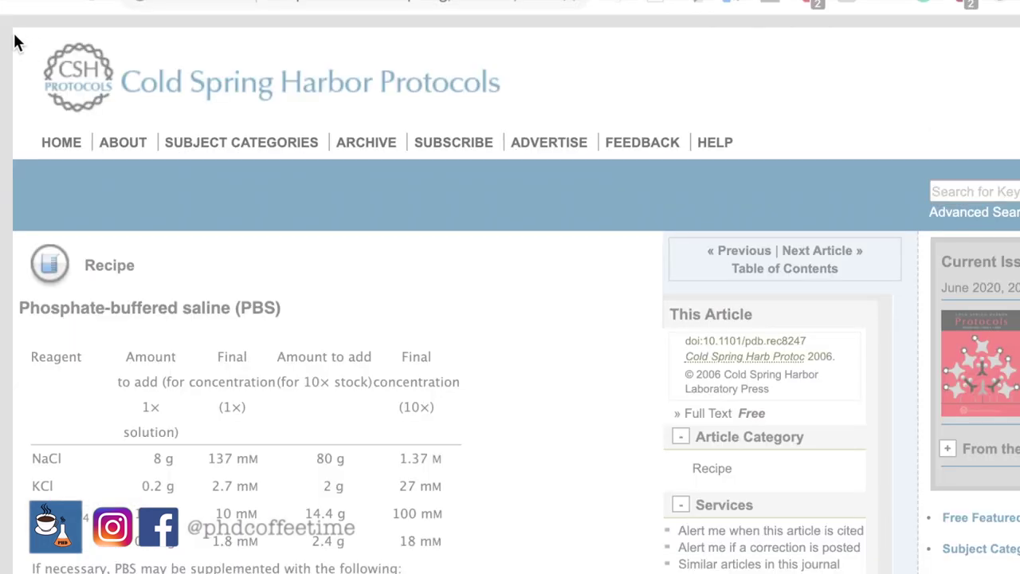
drag(14, 35, 638, 571)
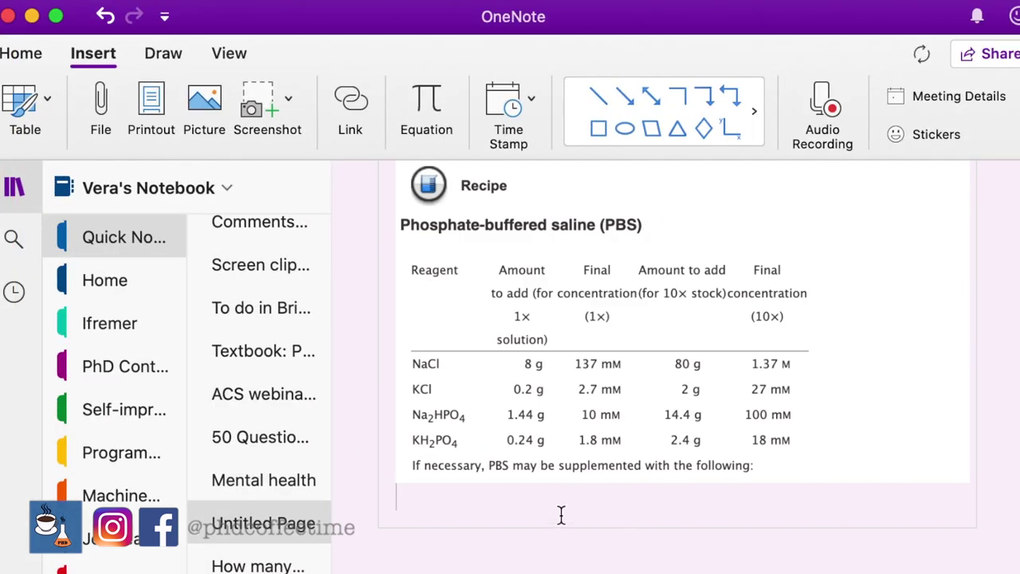
key(super+n)
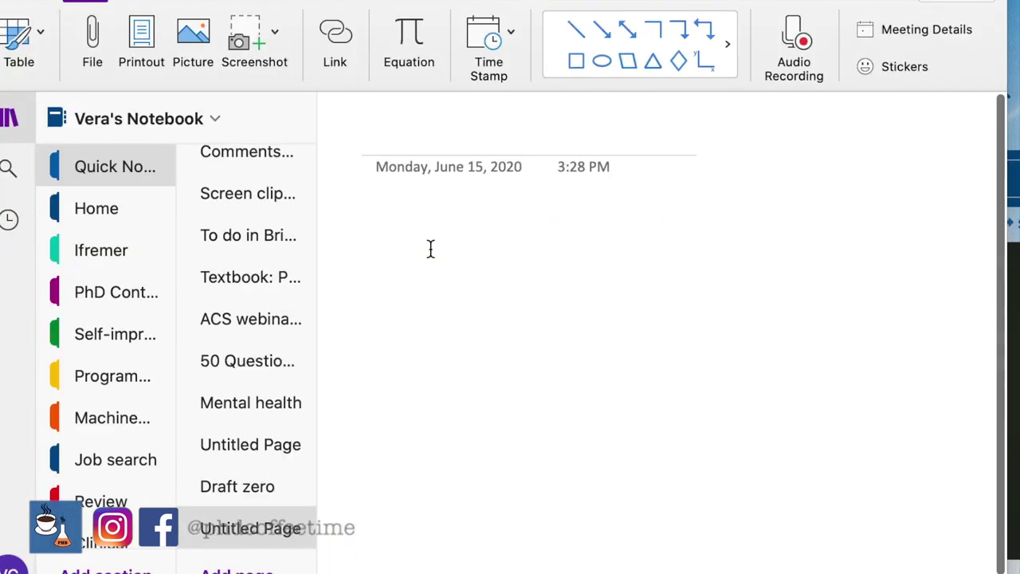
text(Possible )
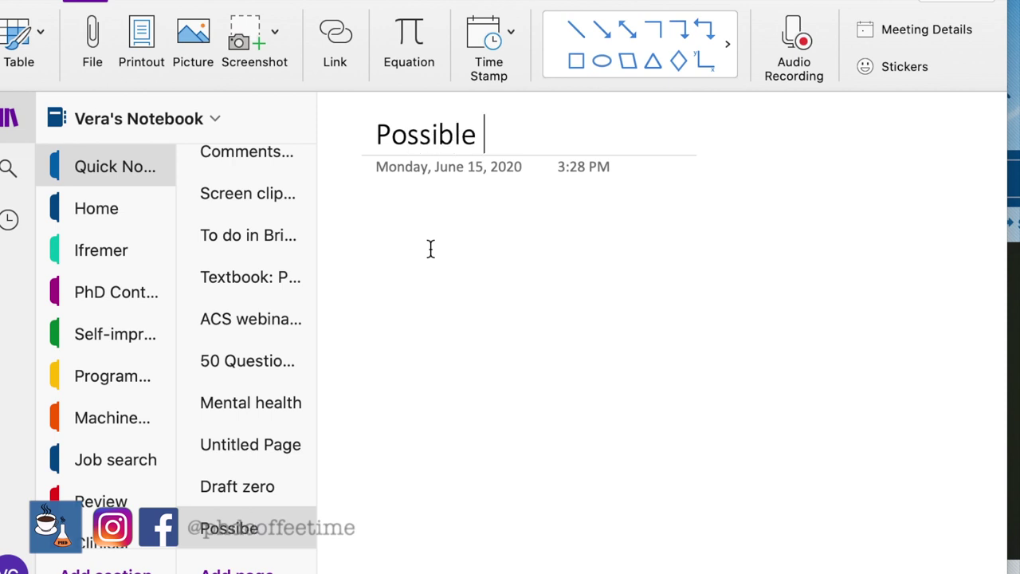
text(funding)
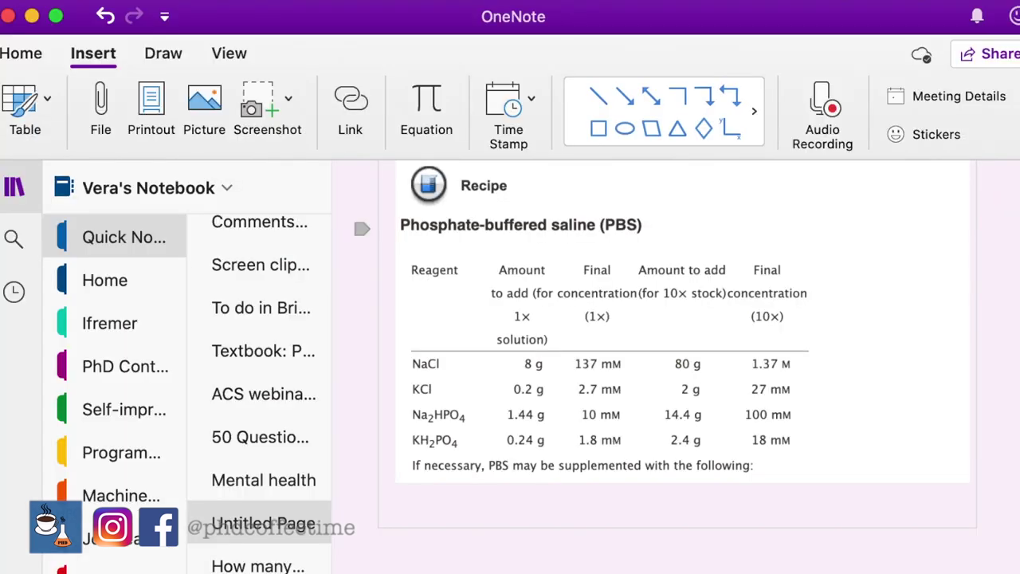
Add a 'Link:' line with the pasted recipe page URL.
text(Link:)
text(http://cshprotocols.cshlp.org/content/2006/1/pdb.rec8247)
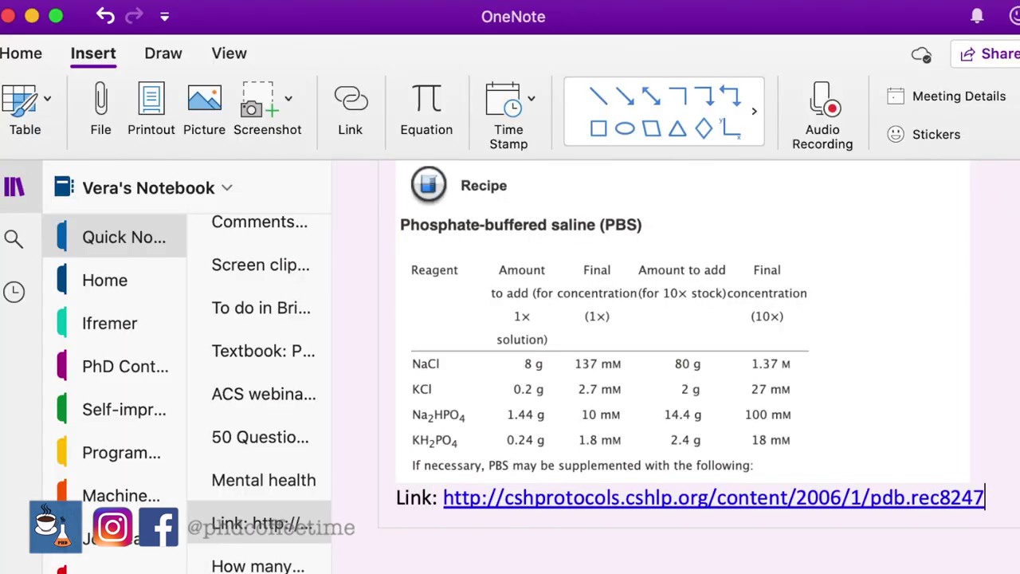
key(Return)
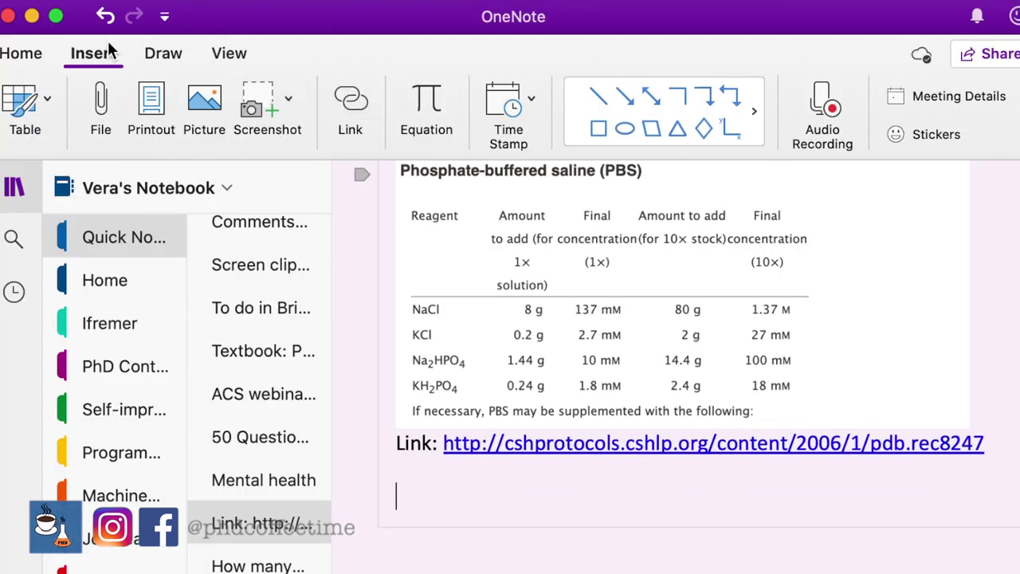
click(106, 50)
click(111, 54)
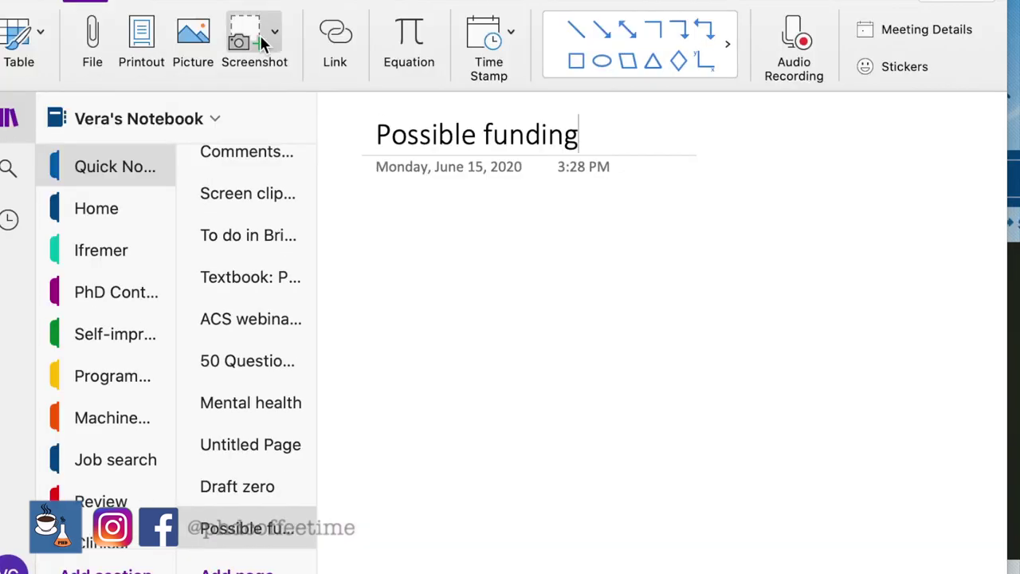
Clip the NSF Biological Sciences page and paste its italic description paragraph beneath it.
click(263, 44)
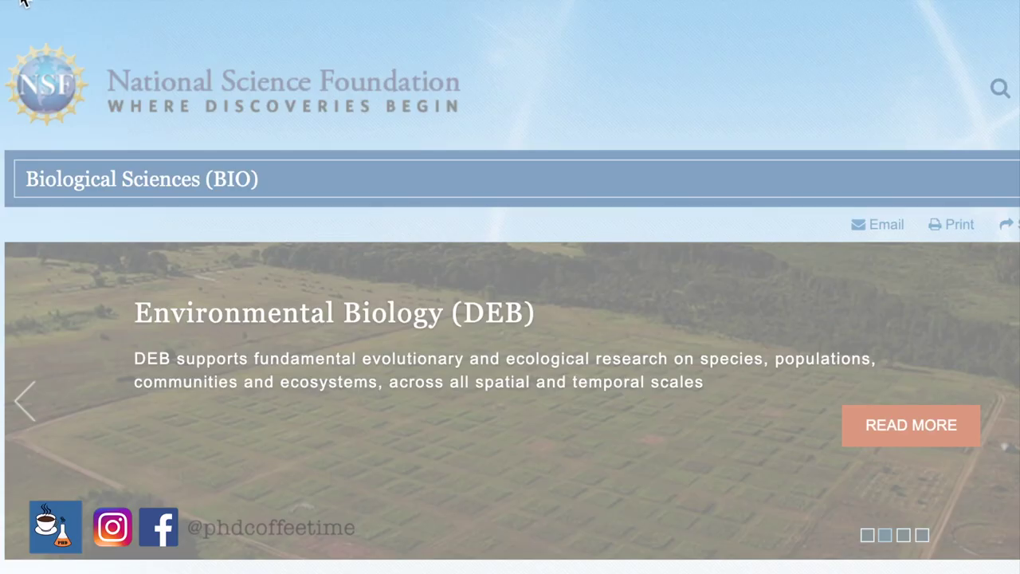
drag(5, 18, 1007, 533)
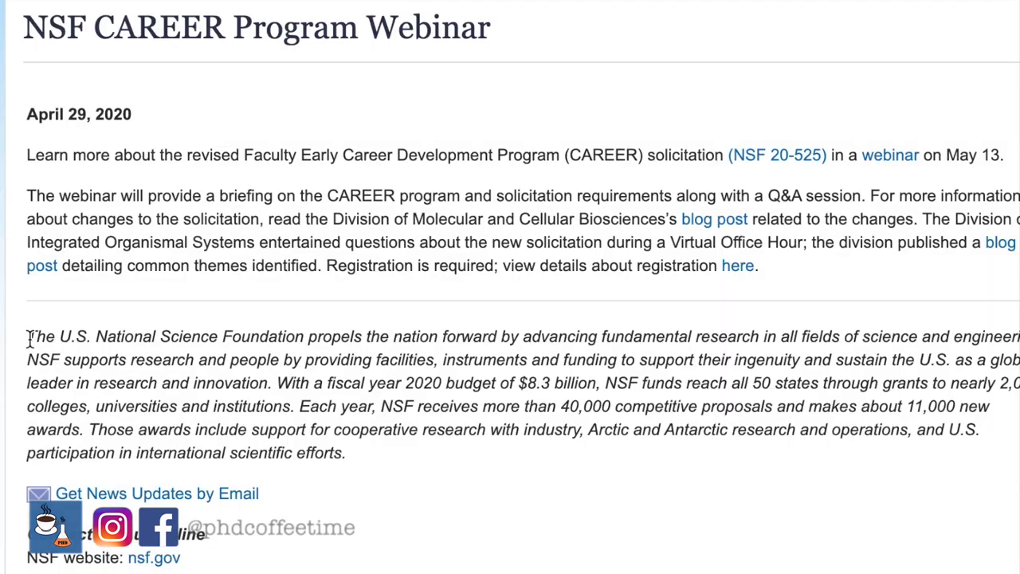
drag(29, 338, 375, 456)
key(super+c)
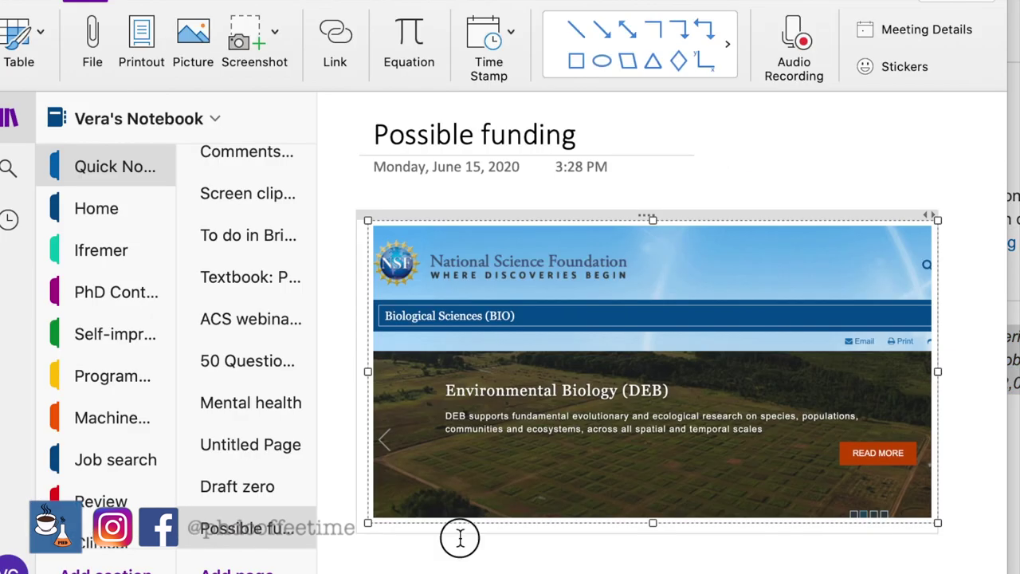
click(460, 536)
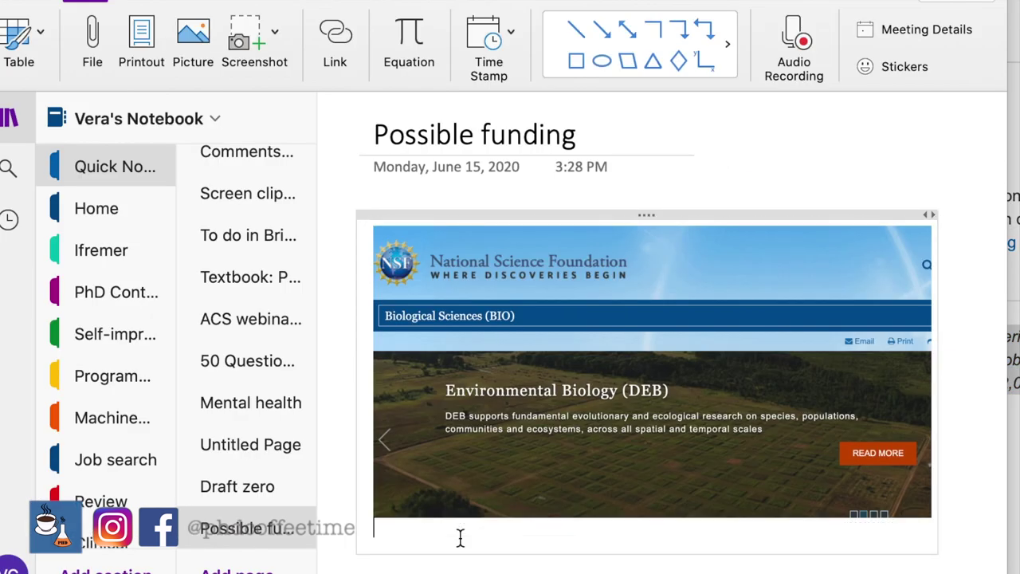
scroll(460, 538, down, 2)
key(Return)
key(super+v)
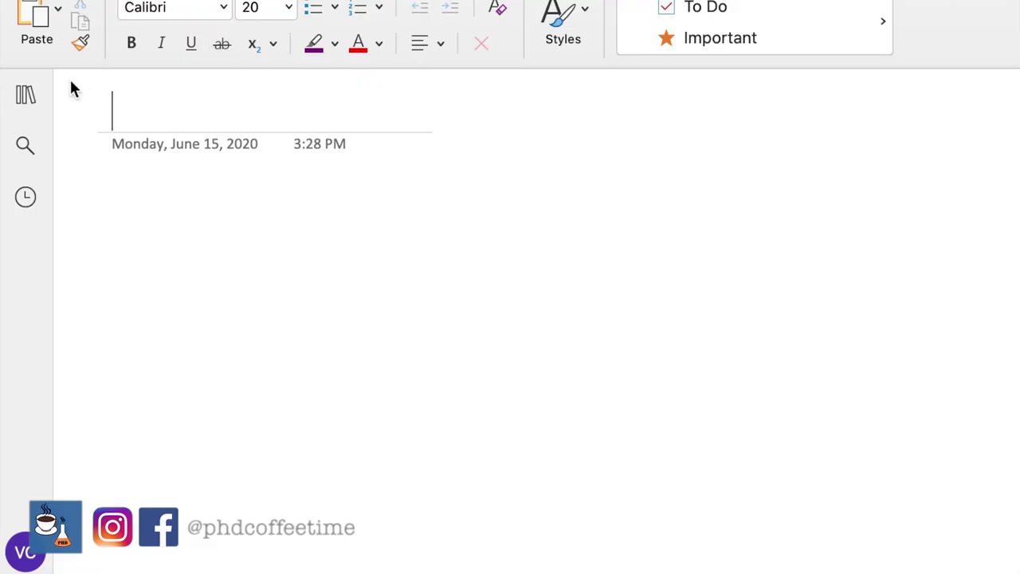
Add a new Quick Notes page titled 'How many bottles in my experiment?'.
click(26, 95)
click(273, 510)
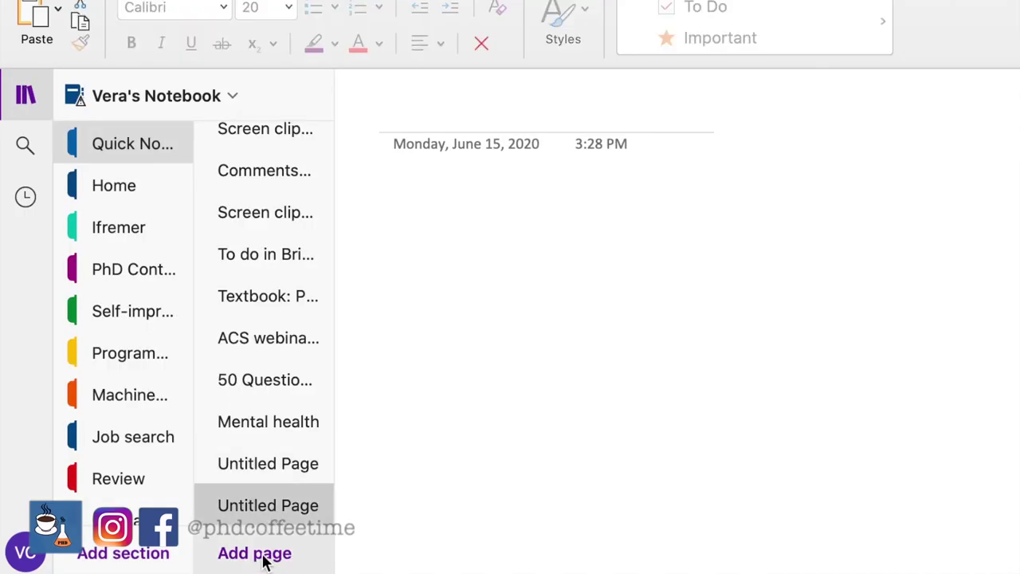
click(264, 558)
text(Dr)
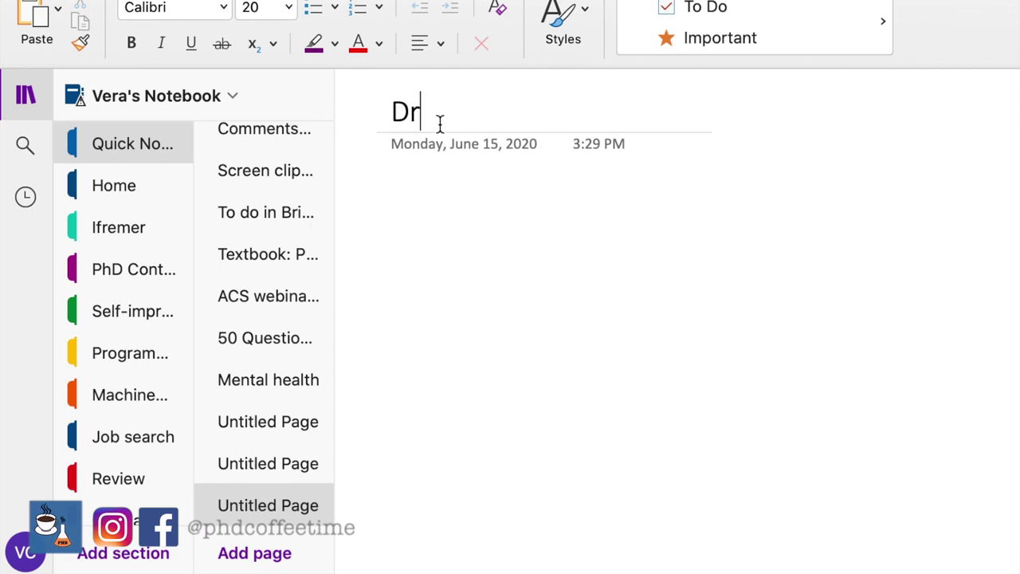
text(aft zero)
click(26, 95)
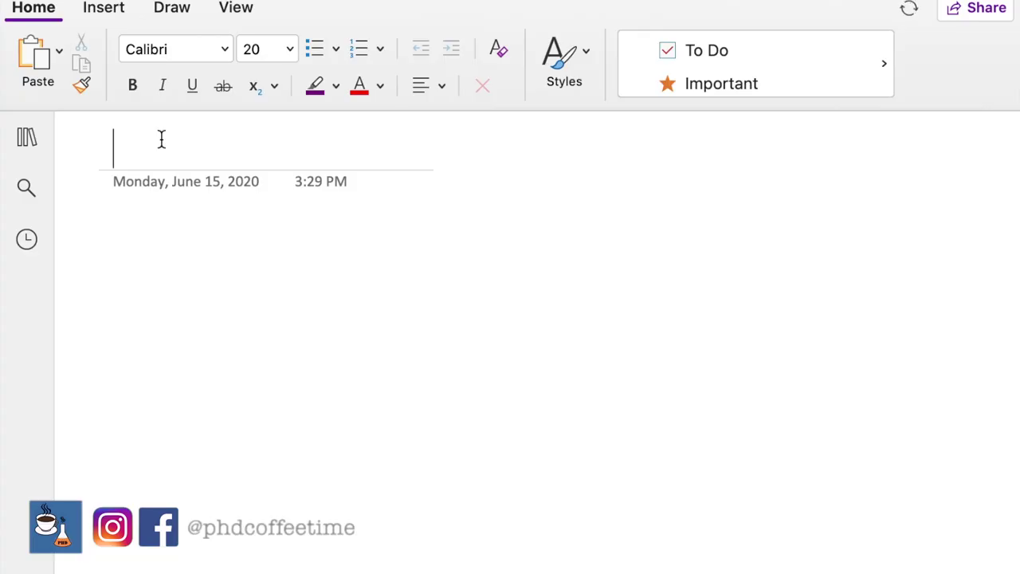
text(How many bottles in my experiment?)
key(Return)
List 3 factors, 4 replicates, 5 time points, 3x4x5=60, then a 'Table of items' heading.
text(3 factors)
key(Return)
text(4 replicates)
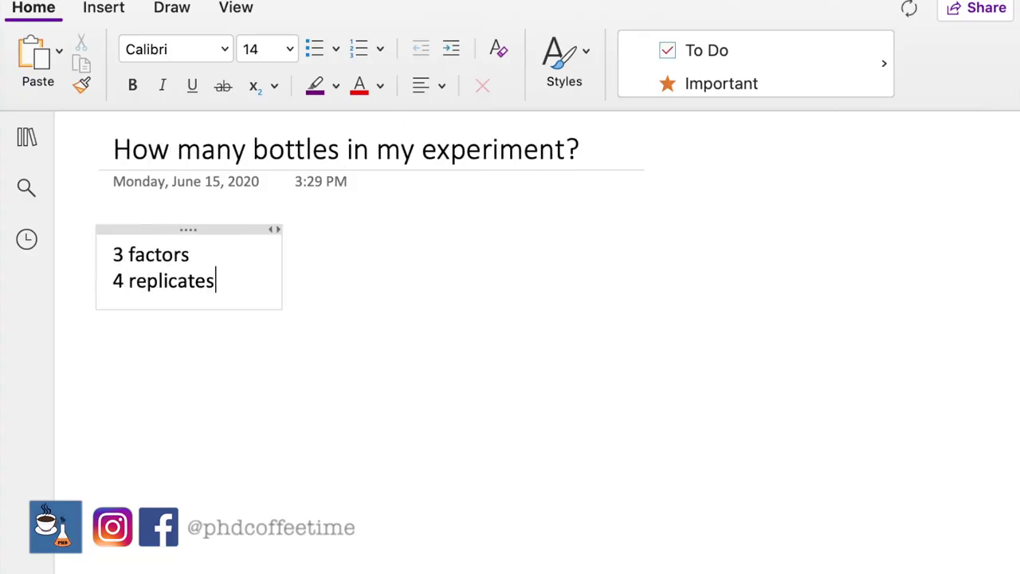
key(Return)
text(5 time points)
key(Return)
text(3x4x5=60)
key(Return)
key(Return)
text(Table of items)
key(Return)
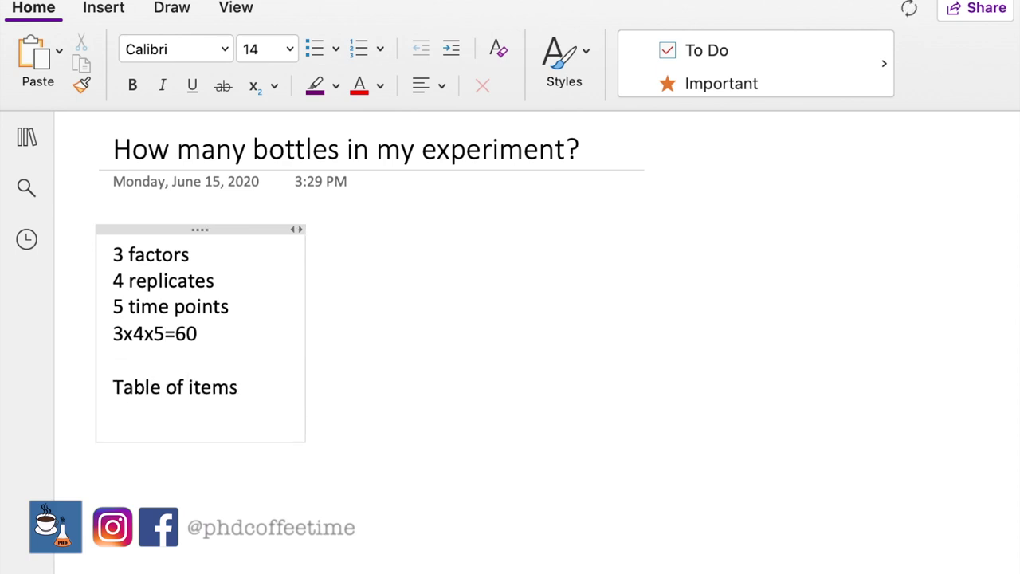
Create a table with column headings Name, Company, Price and Quantity.
text(Name)
key(Tab)
text(Quantity)
key(Tab)
key(shift+Tab)
text(Company)
key(Tab)
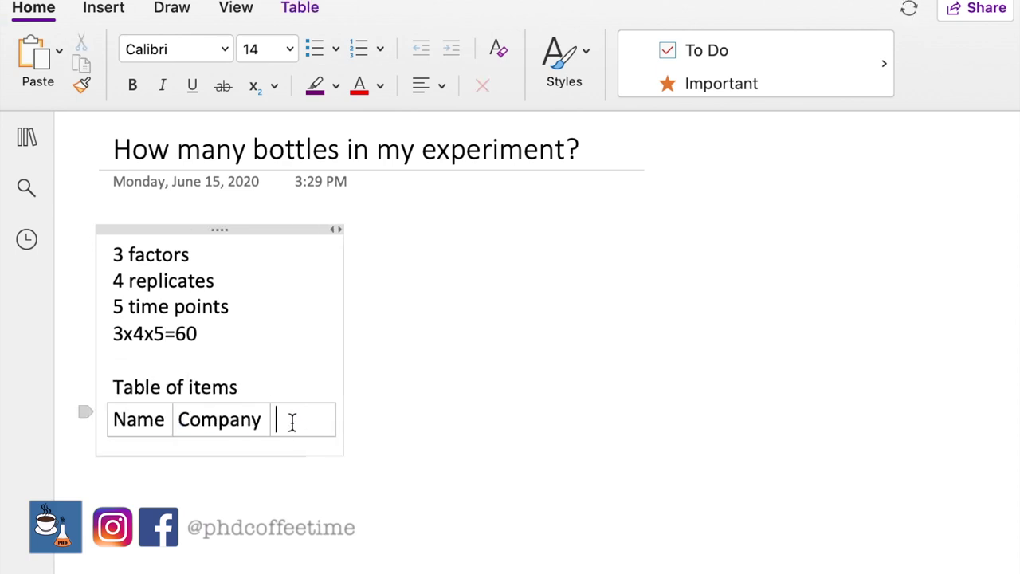
text(Price)
key(Tab)
text(Quantity)
key(Return)
Fill the first table row: Pipette tips 1000ul, VWR, 90, 3.
text(Pipette tips 1000ul)
key(Tab)
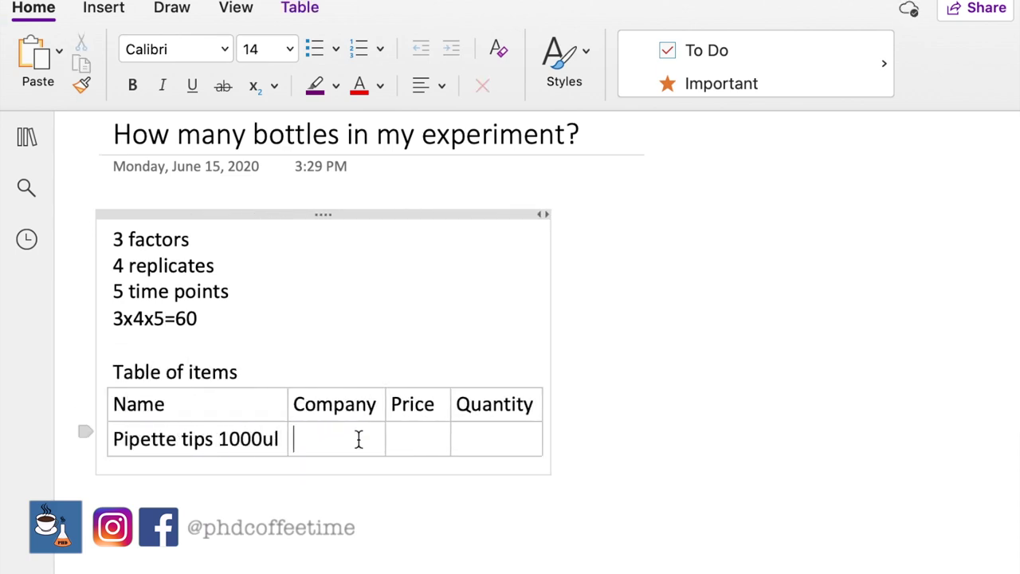
text(VWR)
key(Tab)
text(90)
key(Tab)
text(3)
key(Return)
Add rows for Marker (VWR, 20, 1), Autoclave tape (Fisher, 50, 5) and Lens oil (Leica, 200, 1).
text(Marker)
key(Tab)
text(VWR)
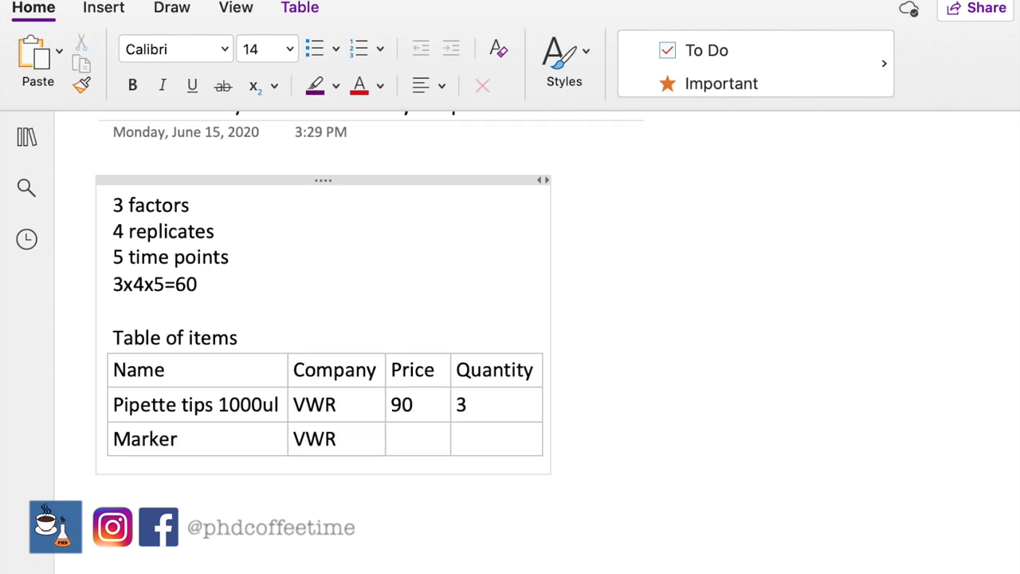
text(20	1 Autoclave tape	Fisher	50)
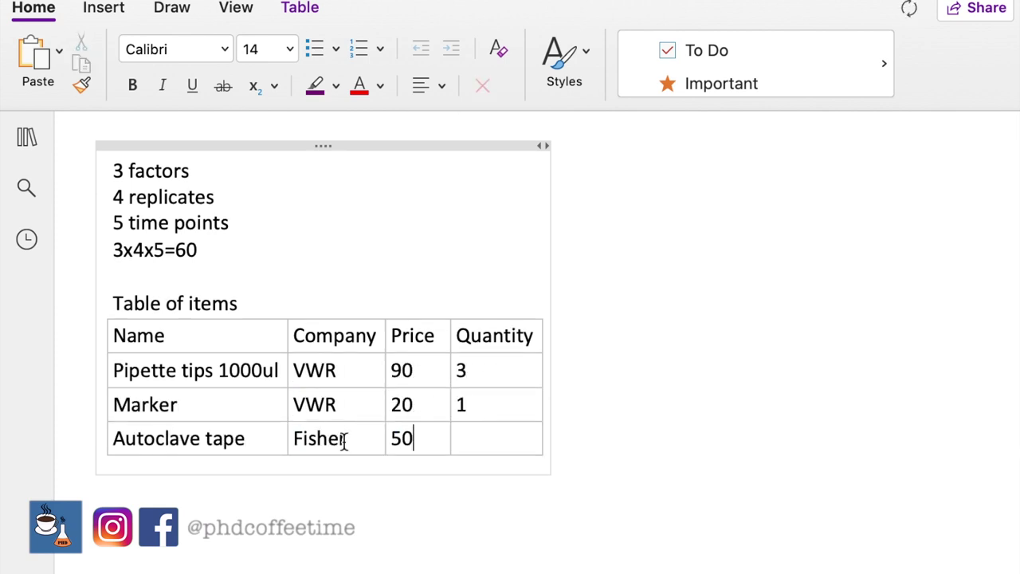
text(	5 Lens oil)
key(Tab)
text(Leica)
key(Tab)
text(200)
key(Tab)
text(1)
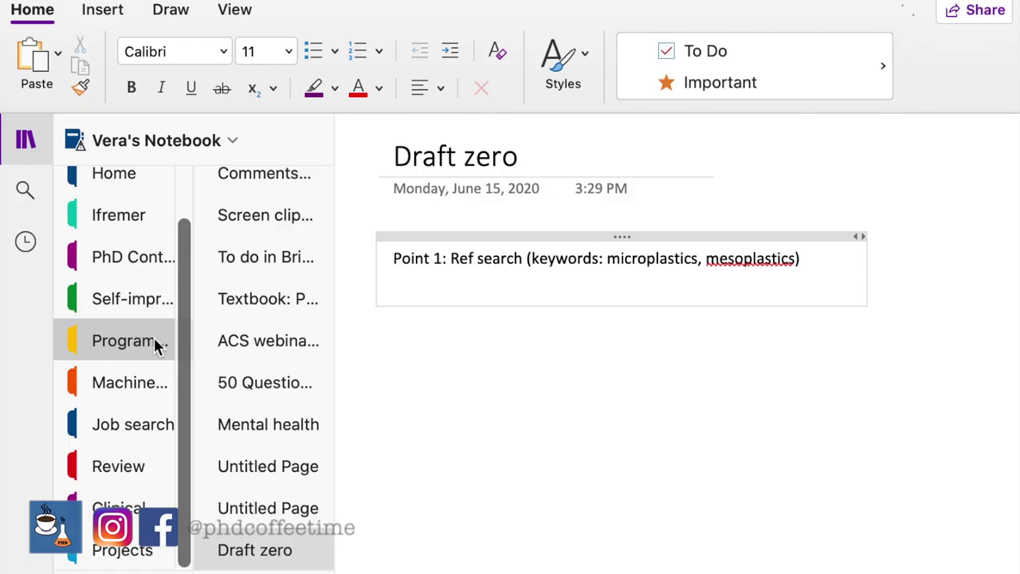
Open the Week 2 - Python Variables page in the Programming section.
click(153, 341)
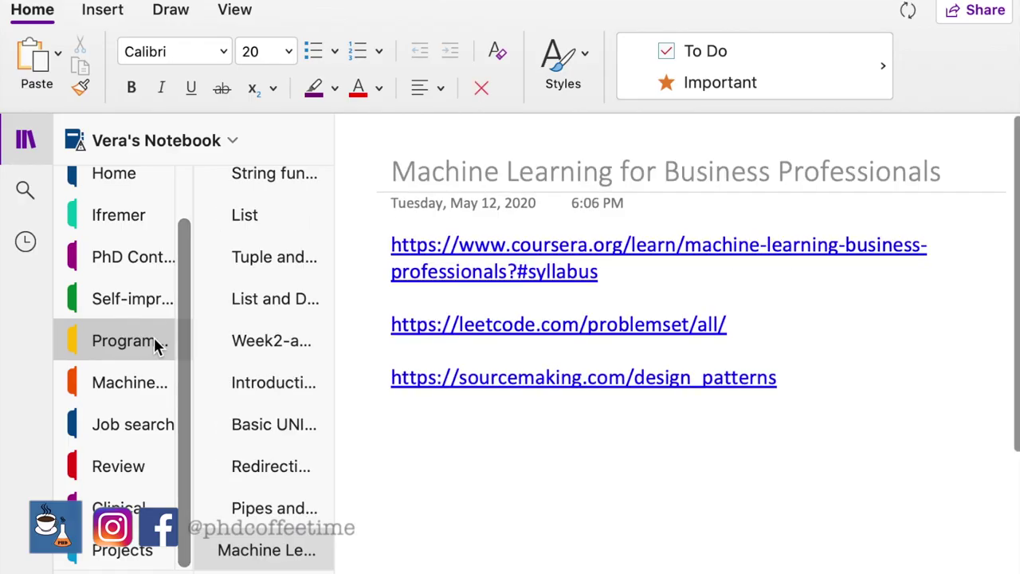
scroll(253, 296, up, 10)
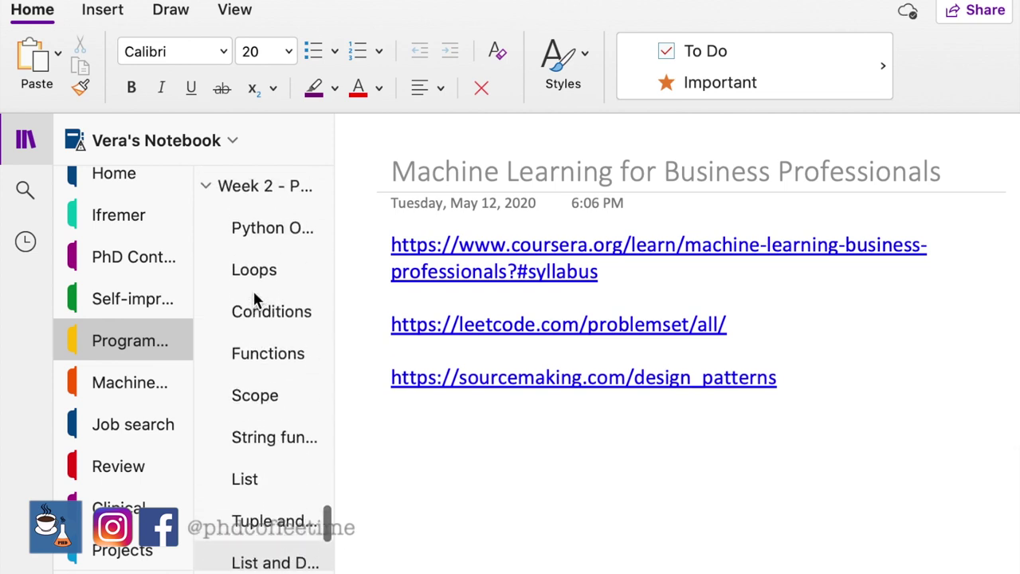
scroll(255, 298, up, 1)
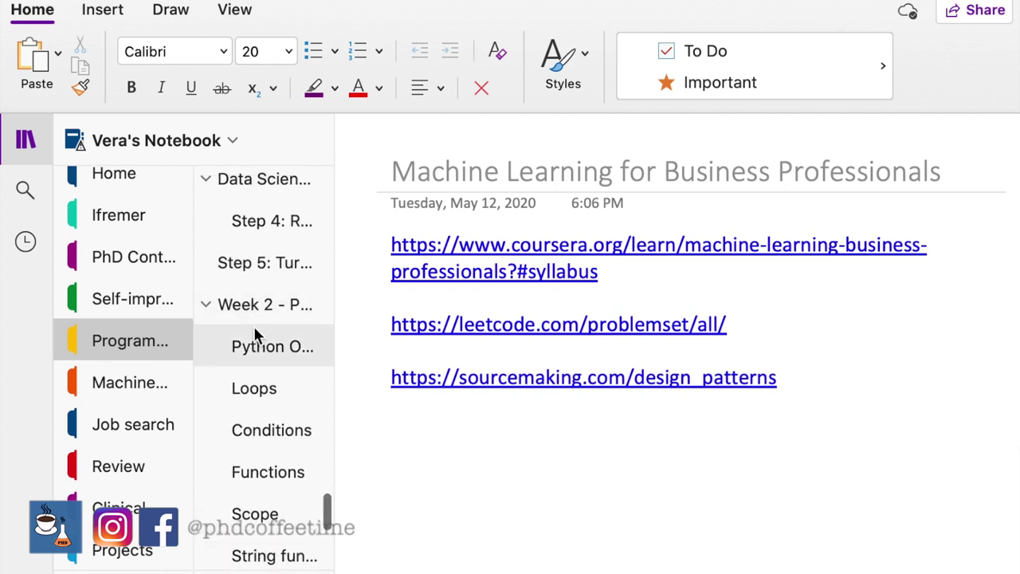
click(259, 307)
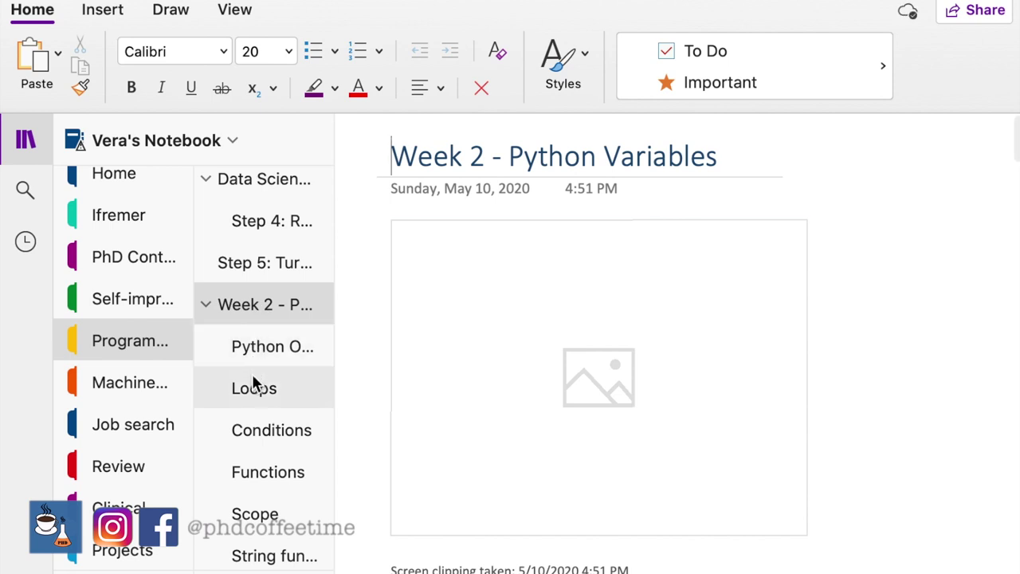
scroll(252, 376, down, 5)
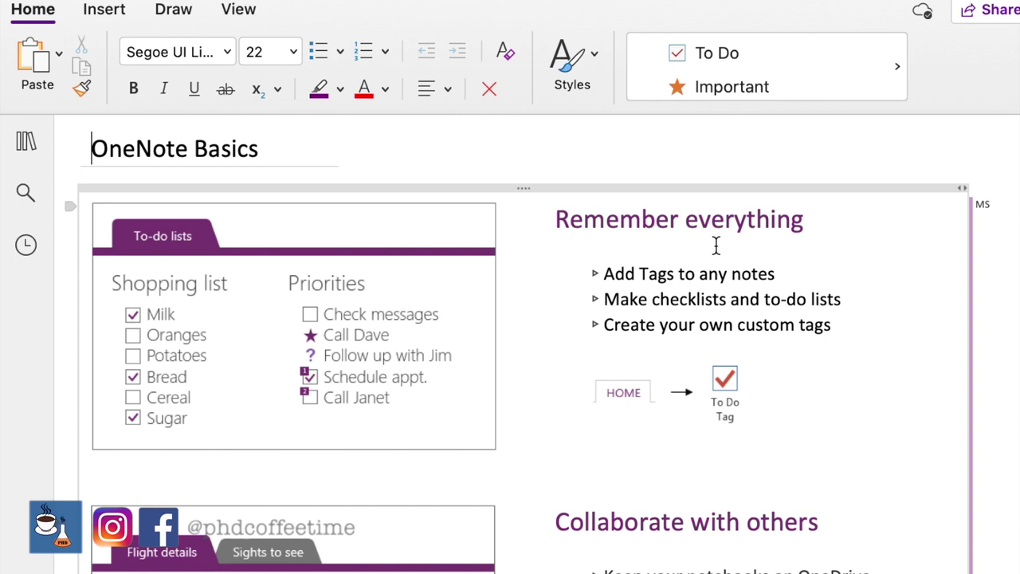
scroll(715, 245, down, 10)
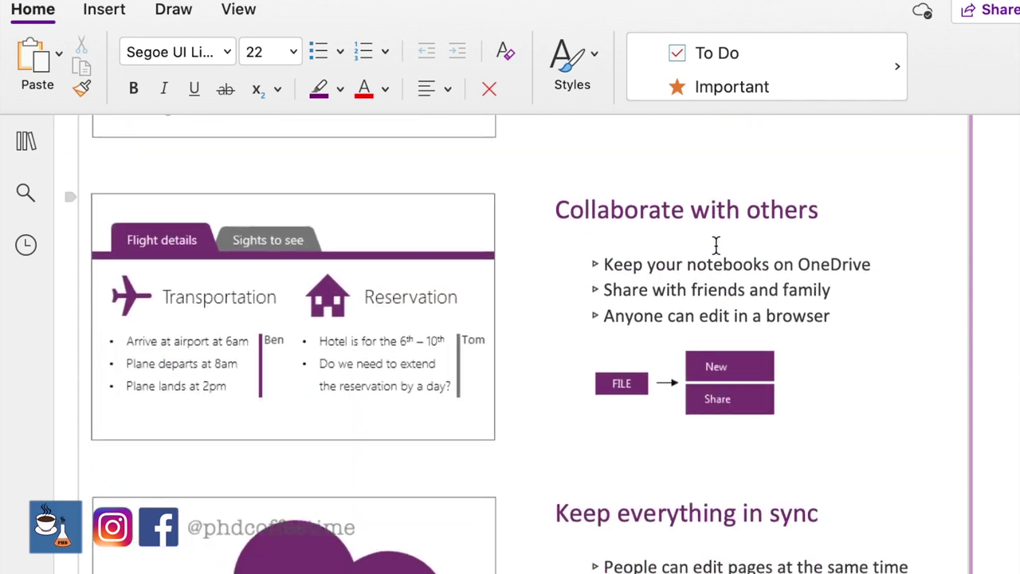
scroll(860, 232, down, 4)
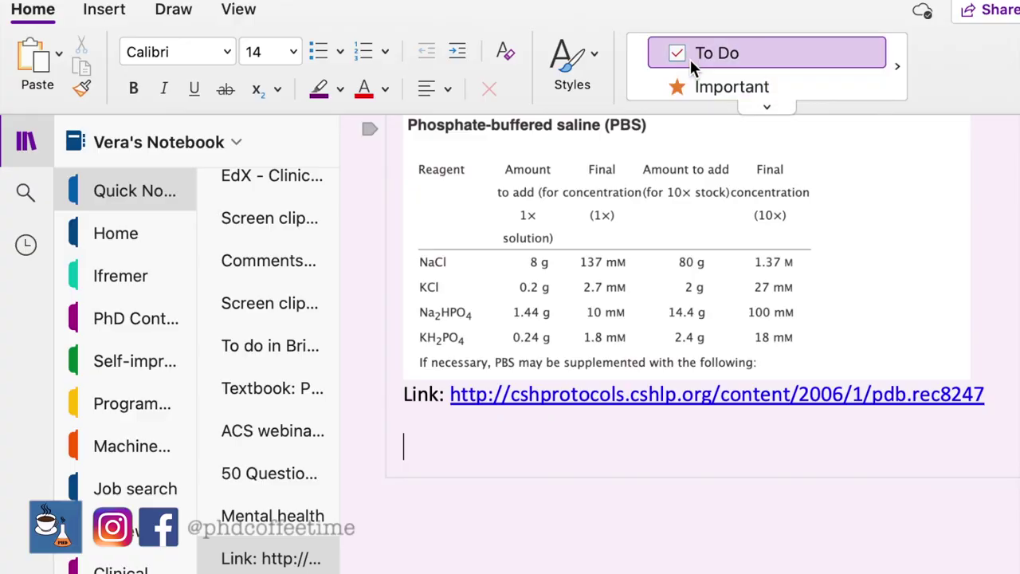
Start a To Do list with NaCl 8g, KCl 0.2g and Na2HPO4 1.44g.
click(691, 62)
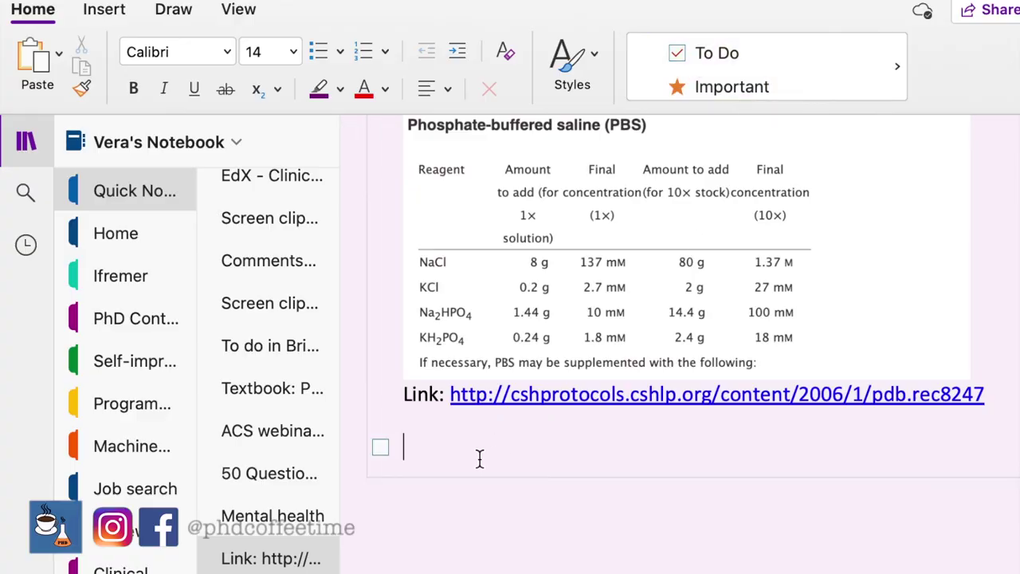
text(NaCl 8g)
key(Return)
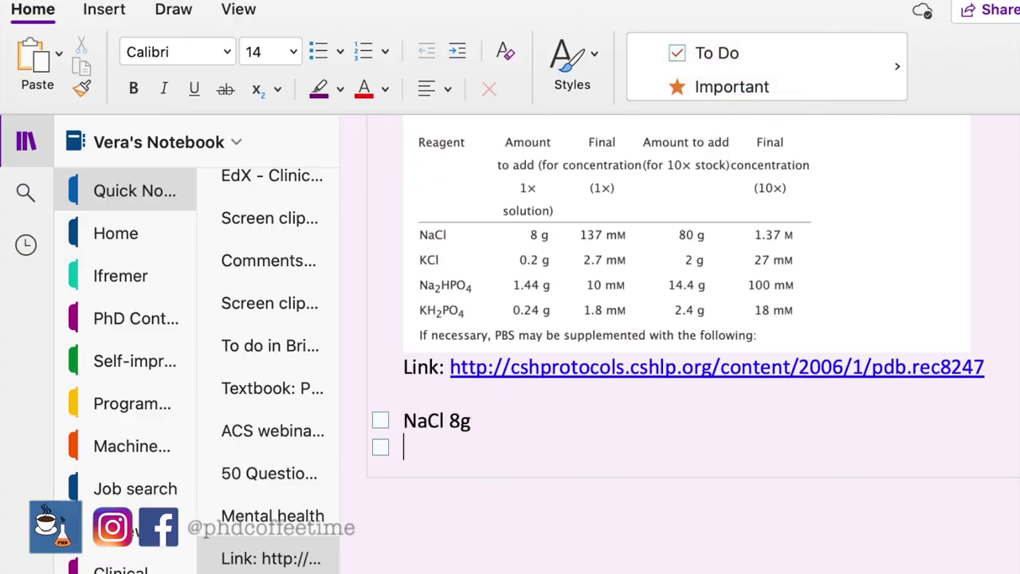
text(KCl 0.2g)
key(Return)
text(Na2)
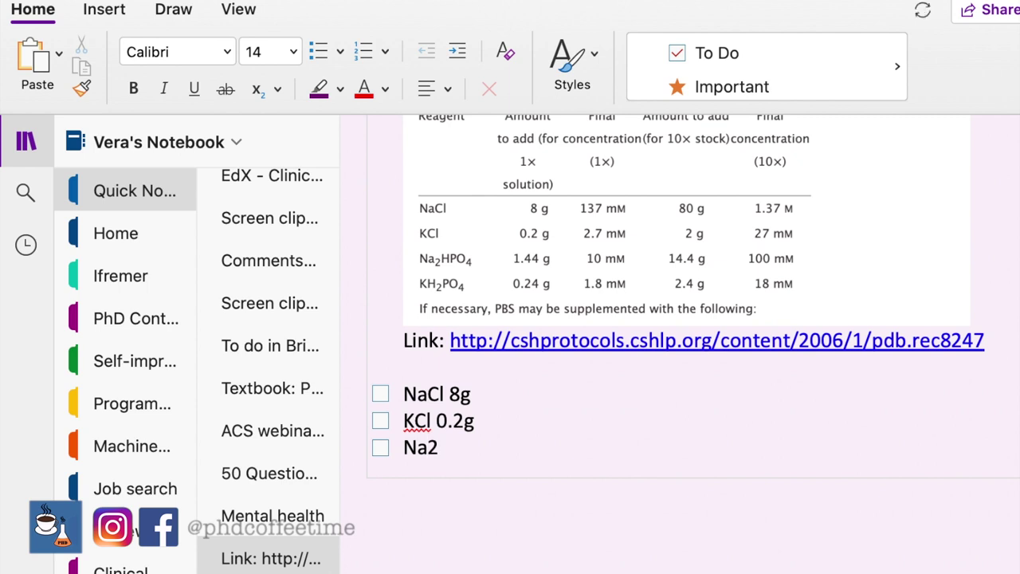
text(HPO4 1.44)
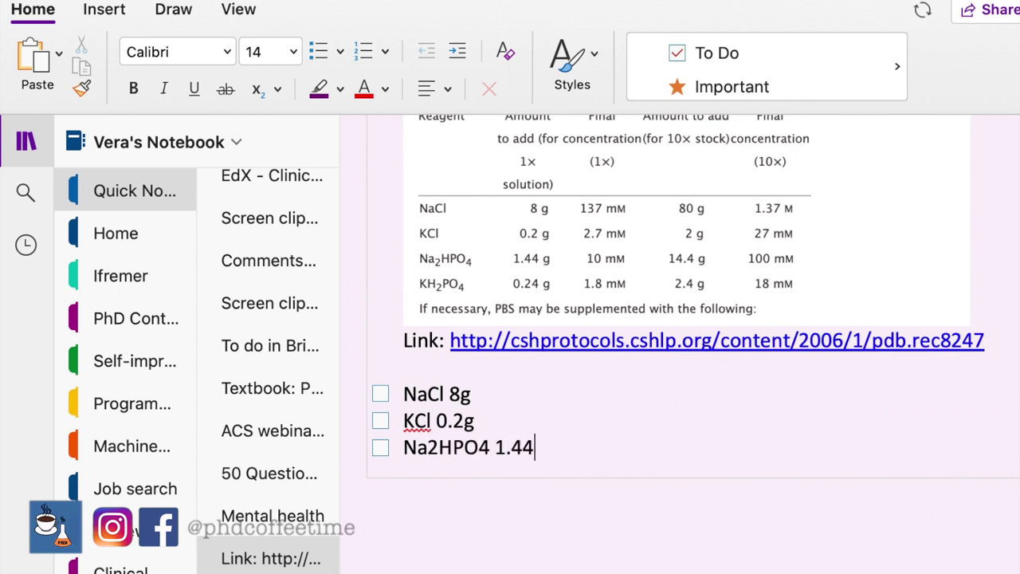
text(g)
key(Return)
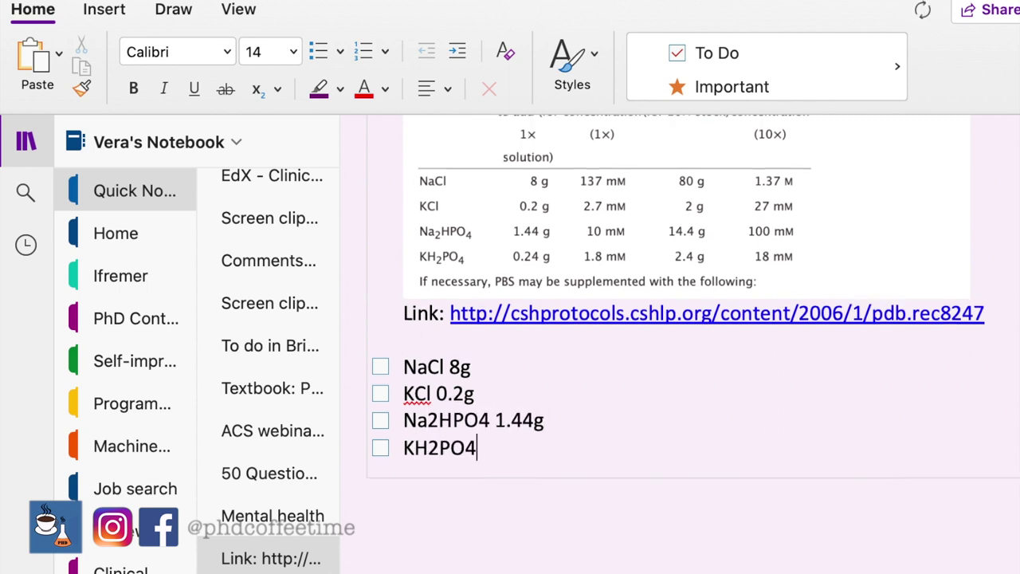
Collapse the navigation panes and tick all four reagent checkboxes.
click(25, 141)
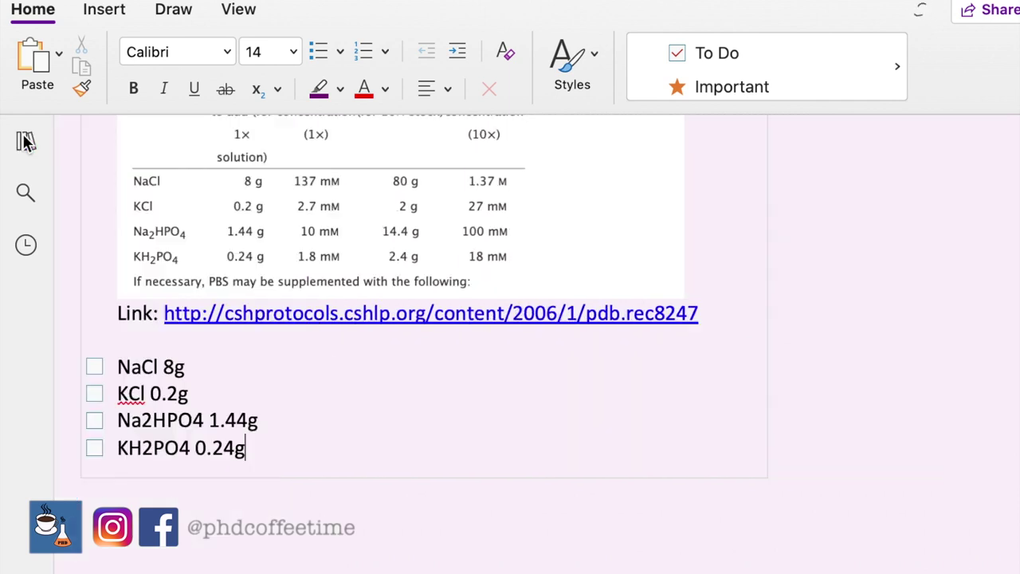
scroll(205, 385, up, 6)
scroll(206, 386, down, 5)
click(93, 382)
click(93, 408)
click(93, 434)
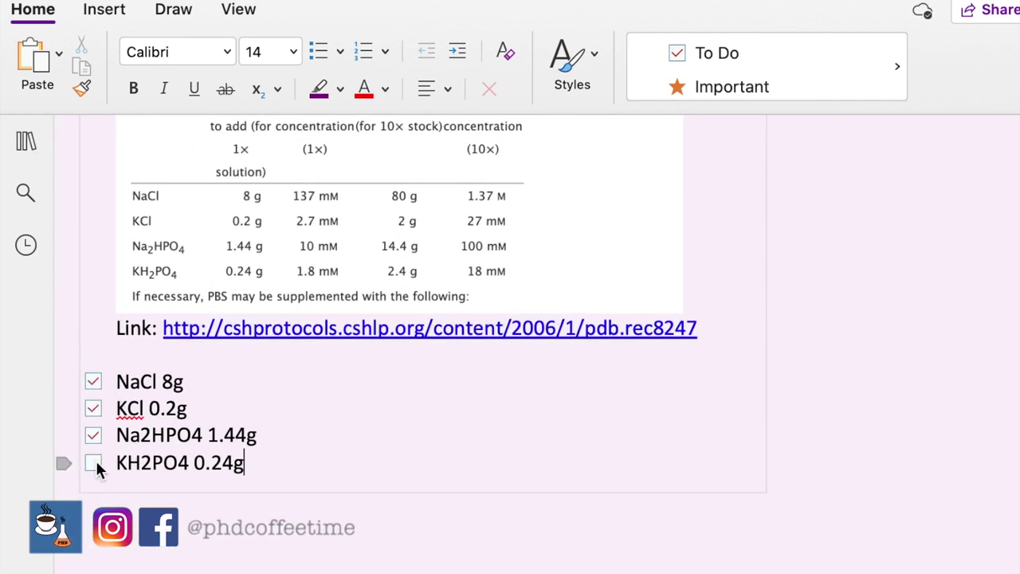
click(94, 461)
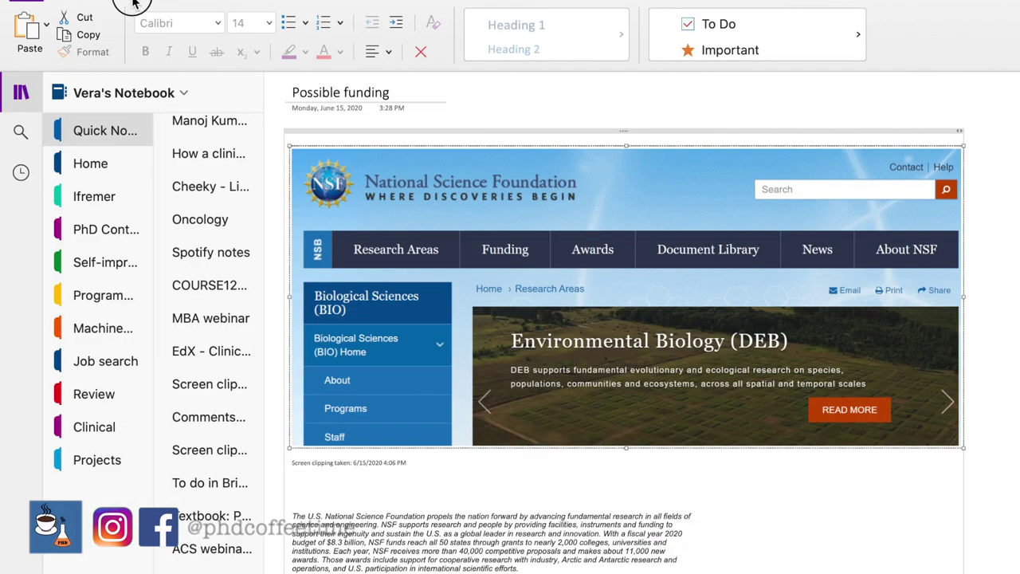
Mark 'National Science Foundation' and '40,000 competitive proposals' with yellow highlighter ink.
click(134, 4)
drag(358, 511, 425, 511)
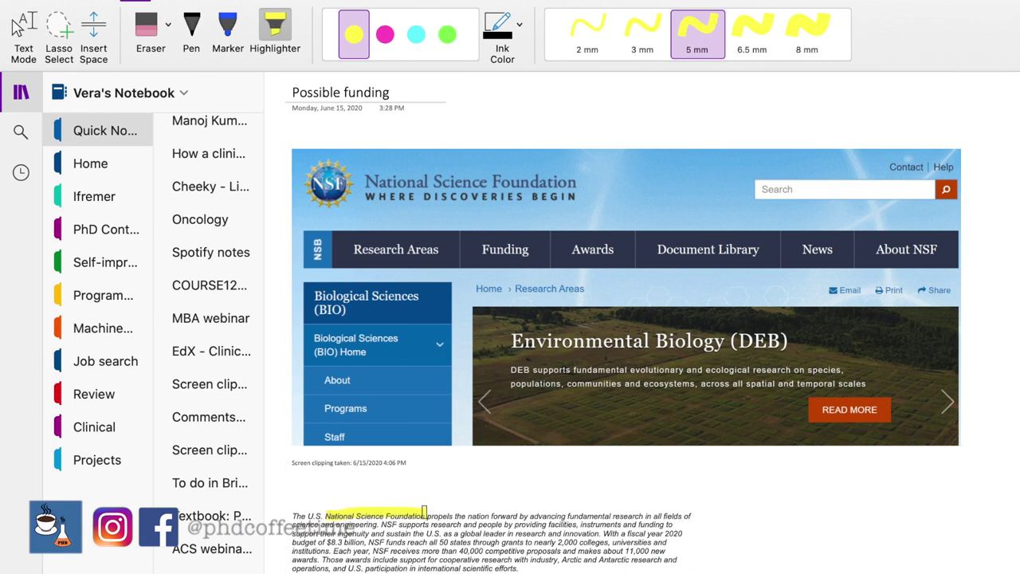
drag(458, 550, 567, 550)
Return to Text Mode and add a 'New sentence' line above the paragraph.
click(24, 28)
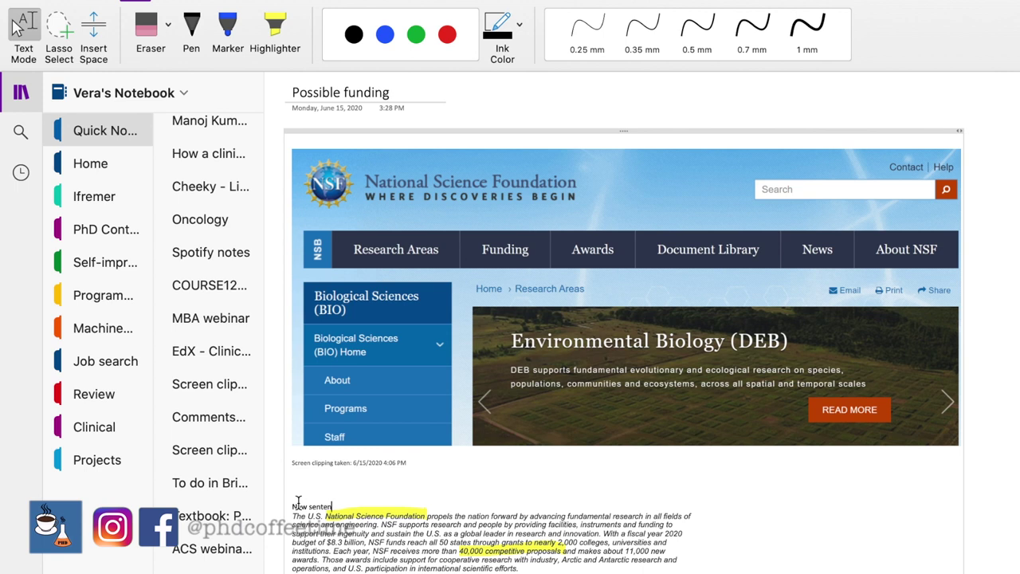
text(ce)
key(Return)
key(Return)
key(Return)
key(Return)
scroll(296, 501, down, 2)
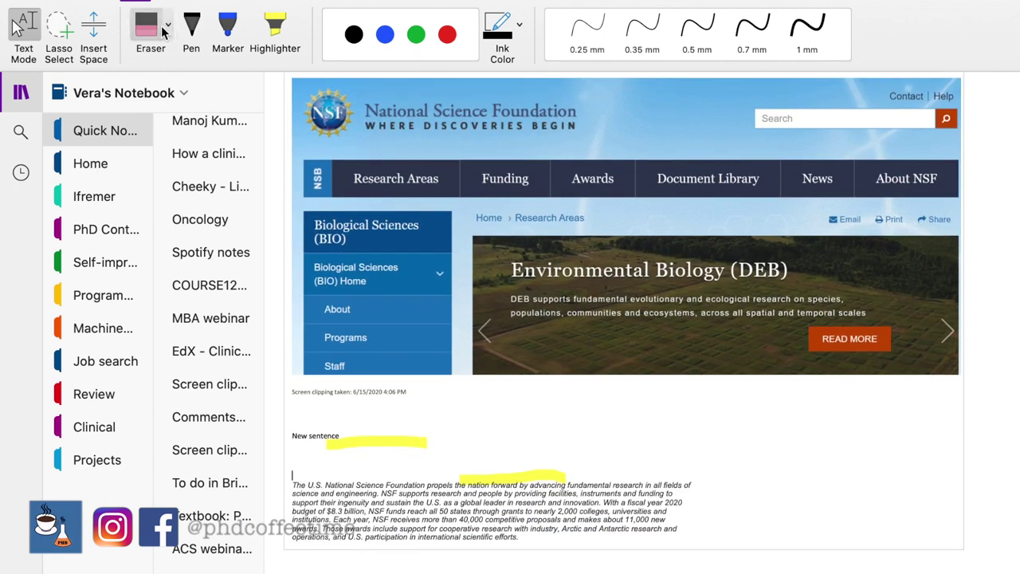
click(191, 28)
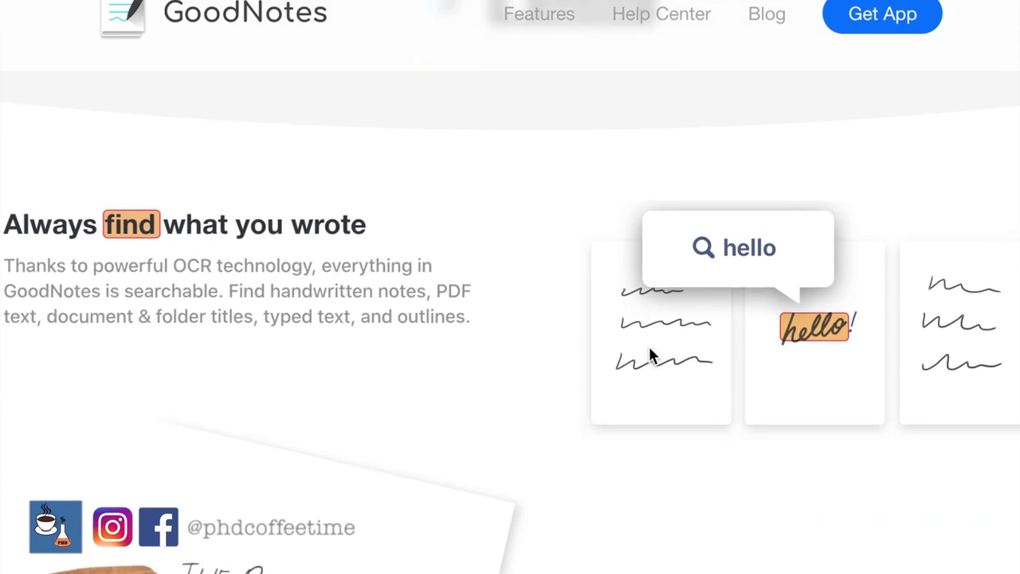
scroll(650, 348, down, 10)
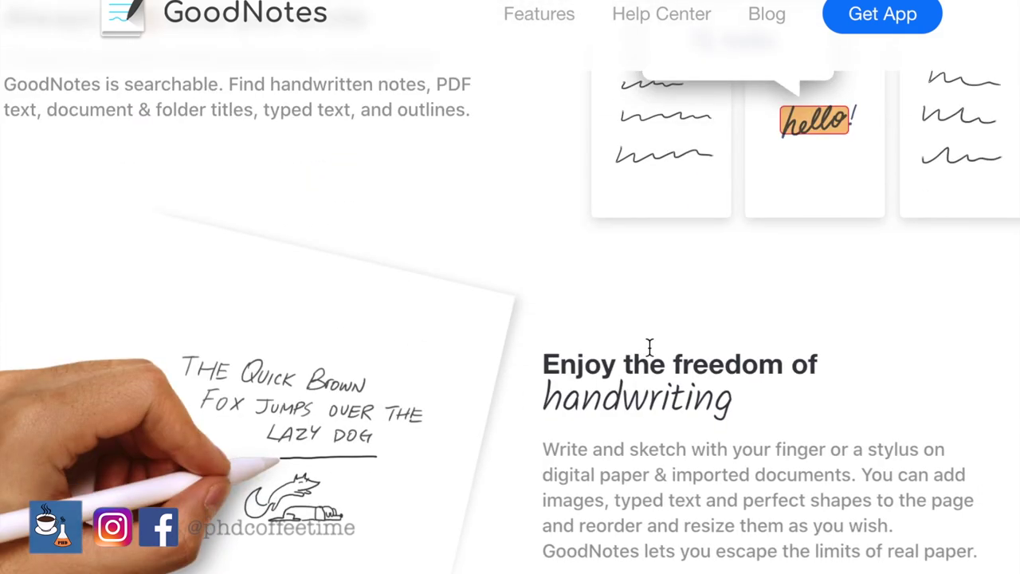
scroll(913, 362, down, 15)
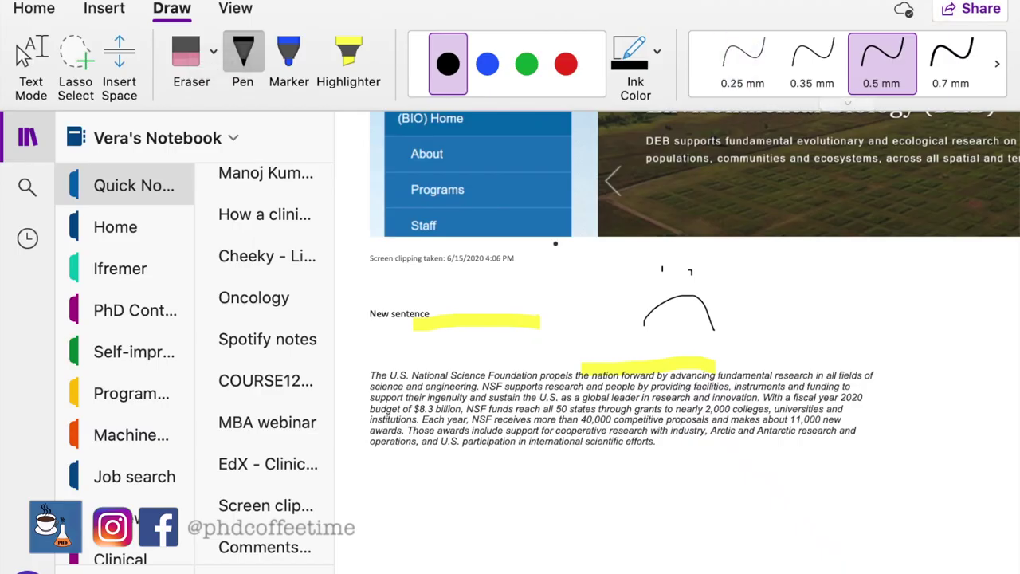
Erase the ink strokes and give '40,000 competitive proposals' a yellow text highlight.
click(215, 64)
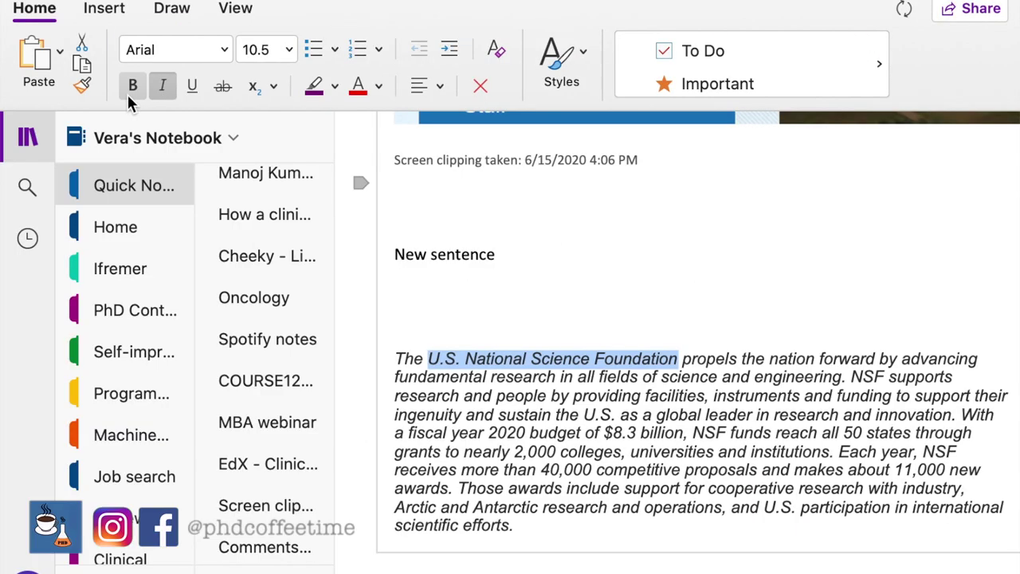
drag(538, 469, 754, 471)
scroll(754, 471, down, 1)
click(335, 85)
click(326, 159)
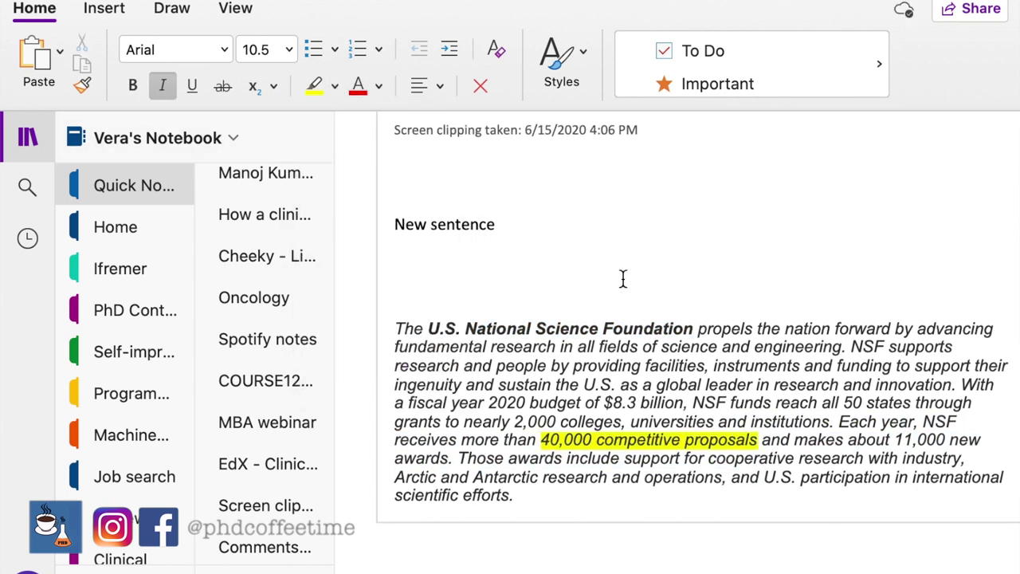
click(622, 280)
click(763, 381)
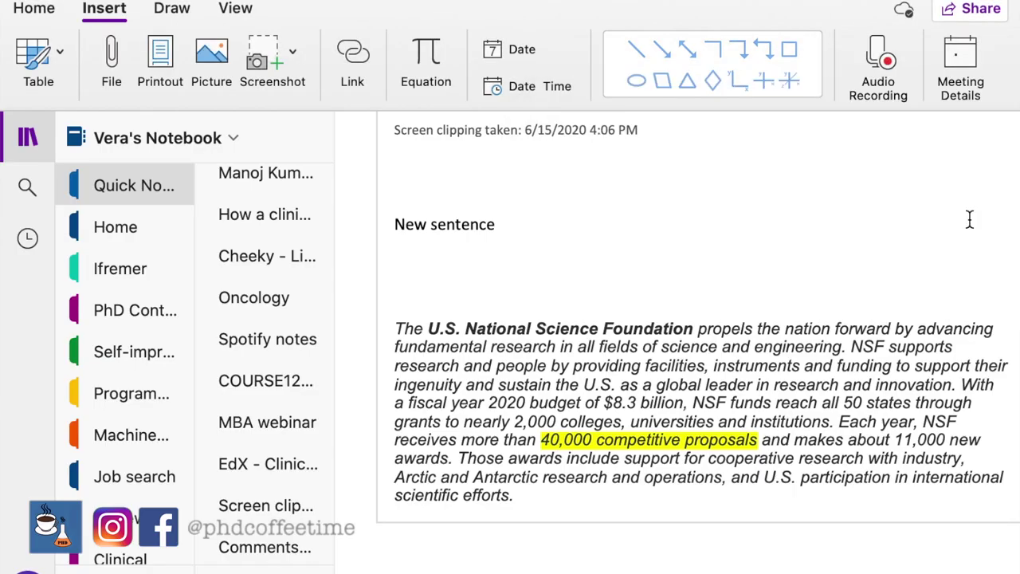
Record a short audio clip on the page, play it back, and open its options.
click(878, 64)
click(317, 56)
click(469, 253)
right_click(457, 266)
scroll(292, 343, down, 5)
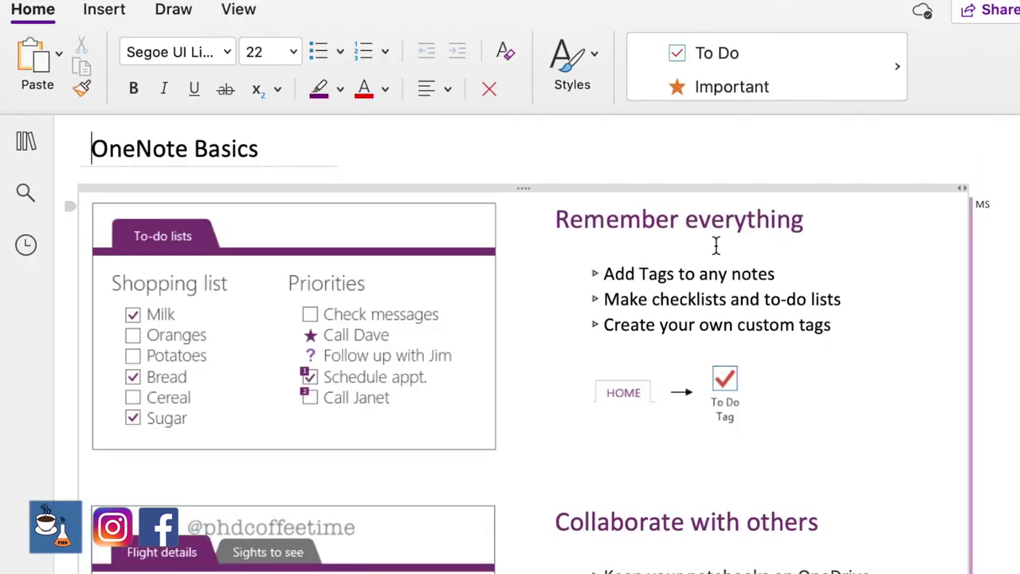
scroll(716, 245, down, 10)
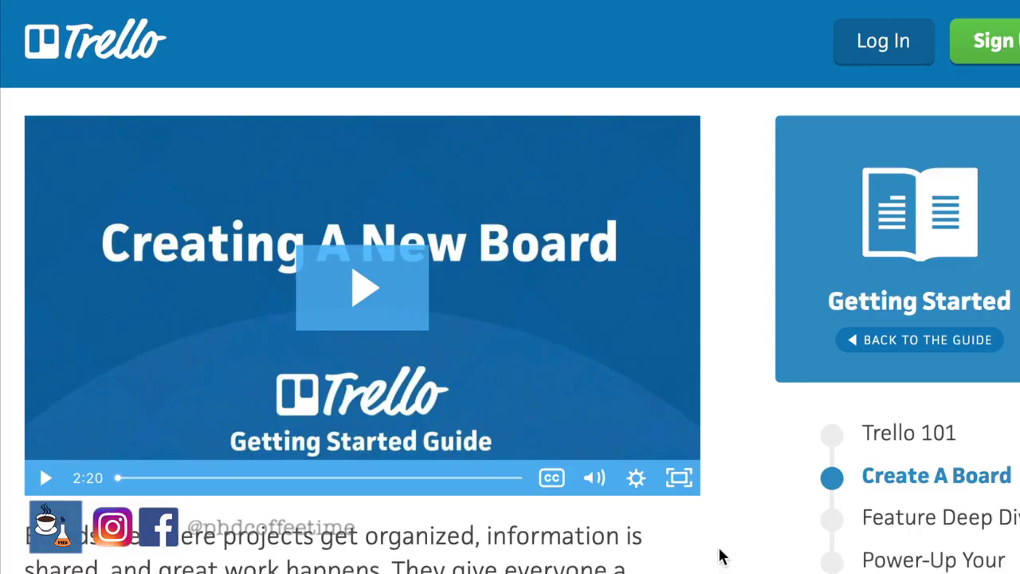
scroll(720, 554, down, 5)
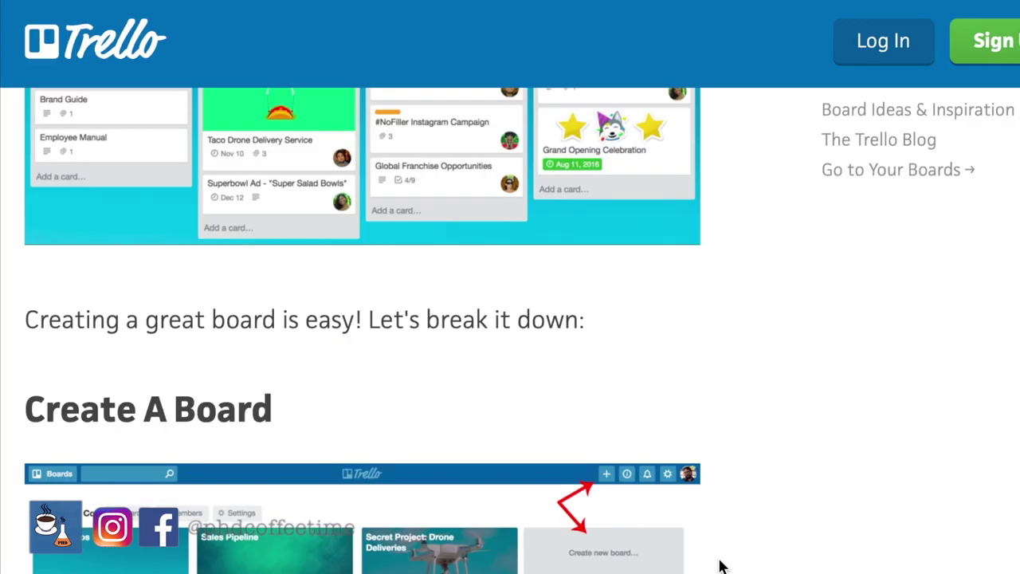
scroll(720, 565, down, 10)
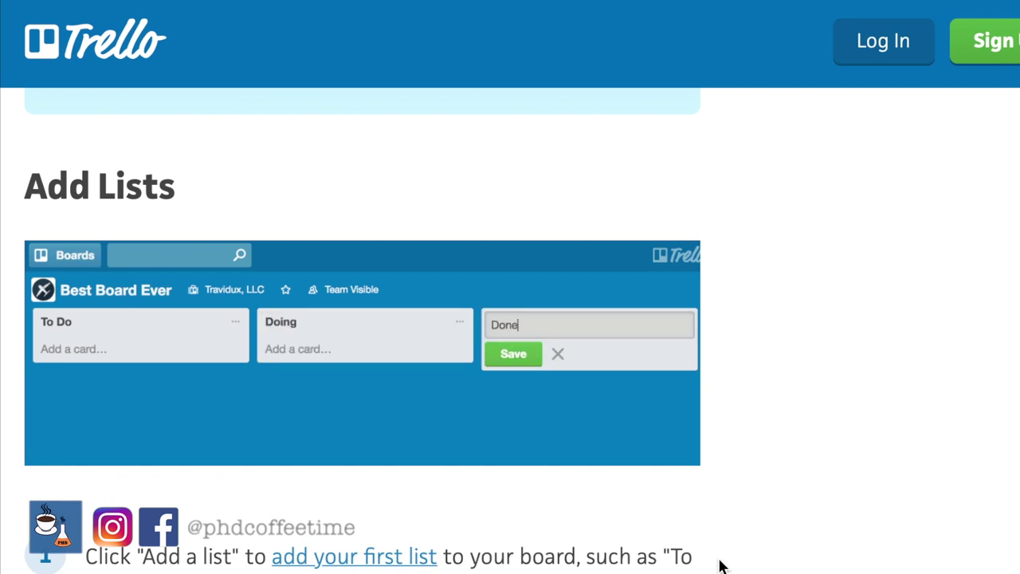
scroll(719, 564, down, 10)
scroll(720, 564, down, 5)
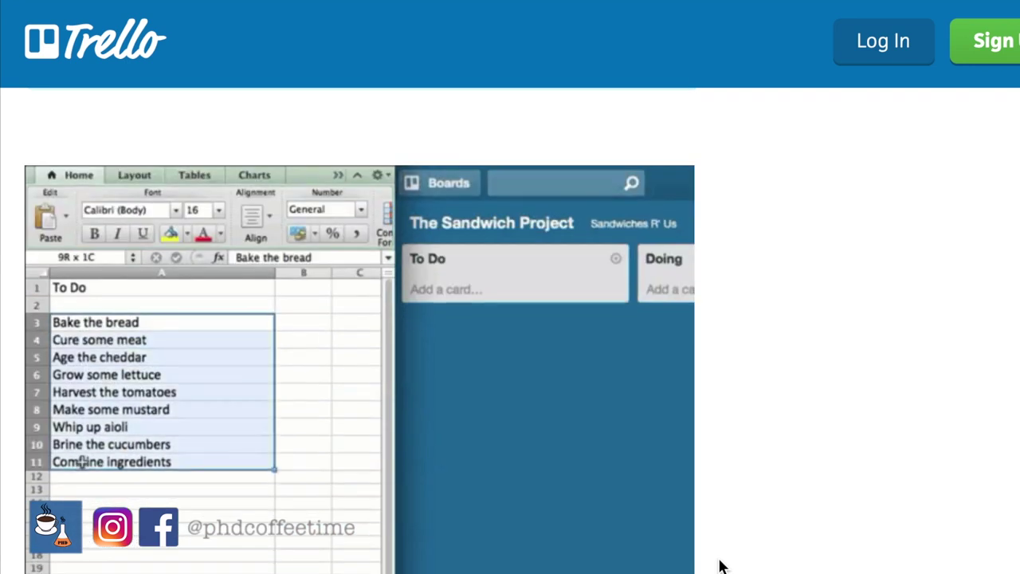